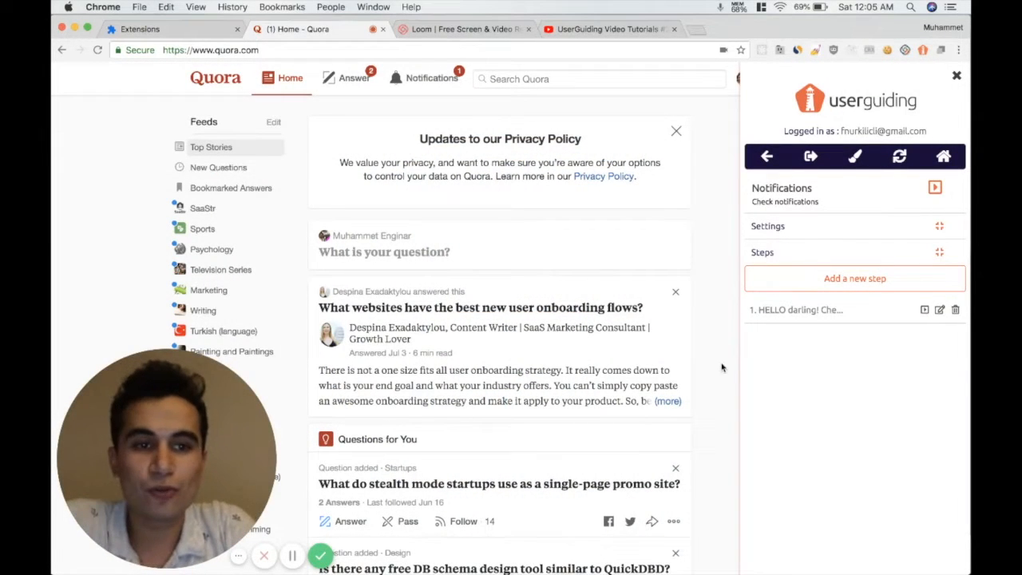
Open the "HELLO darling!" step of the guide for editing.
{"action": "left_click", "coordinate": [938, 311]}
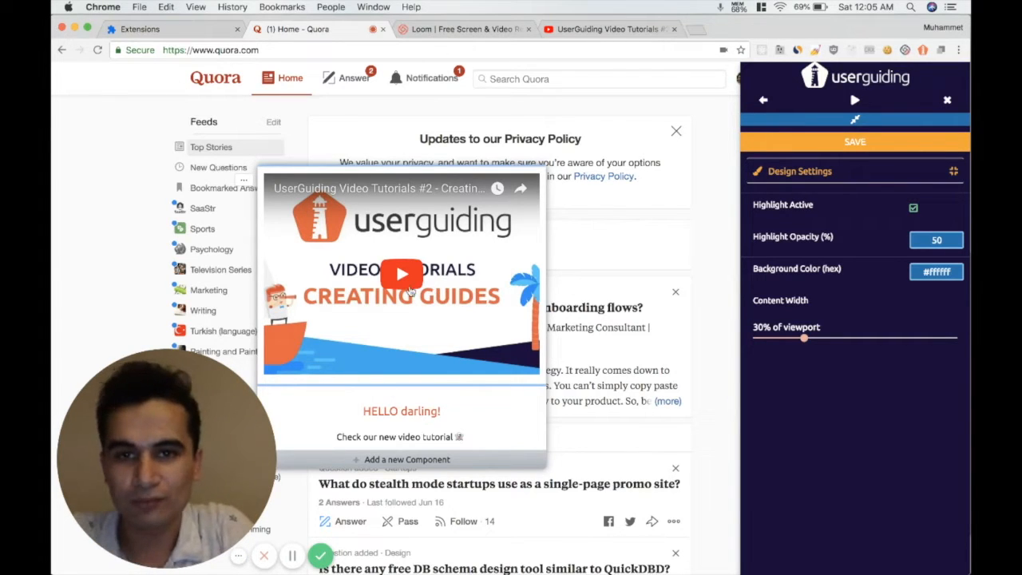
{"action": "left_click", "coordinate": [366, 460]}
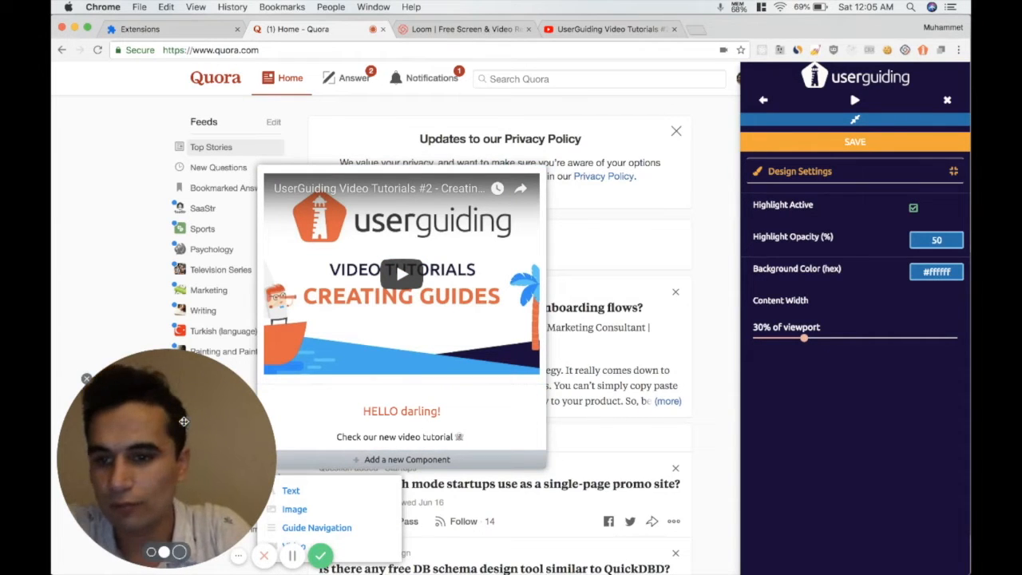
{"action": "left_click", "coordinate": [150, 552]}
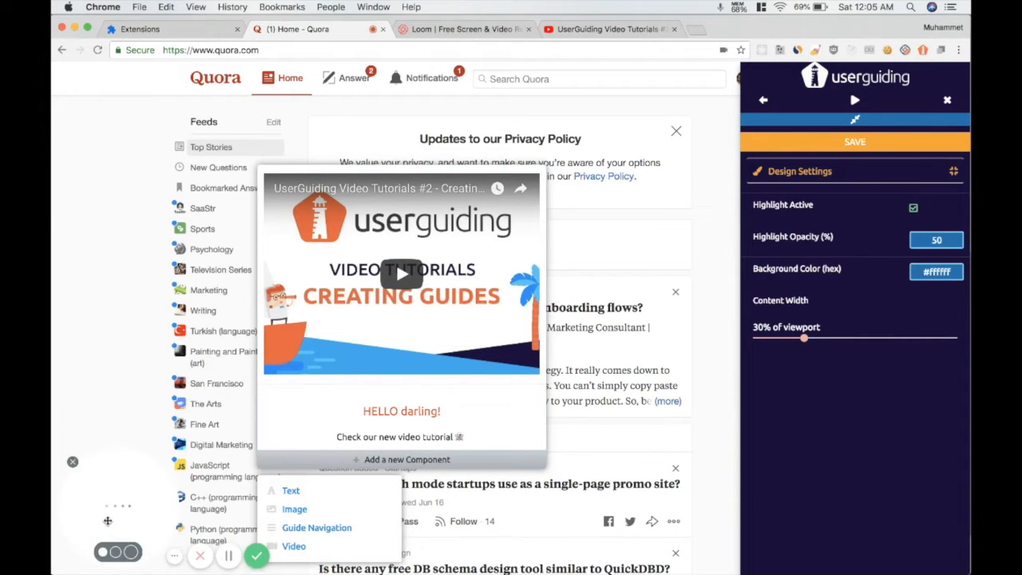
{"action": "left_click", "coordinate": [382, 460]}
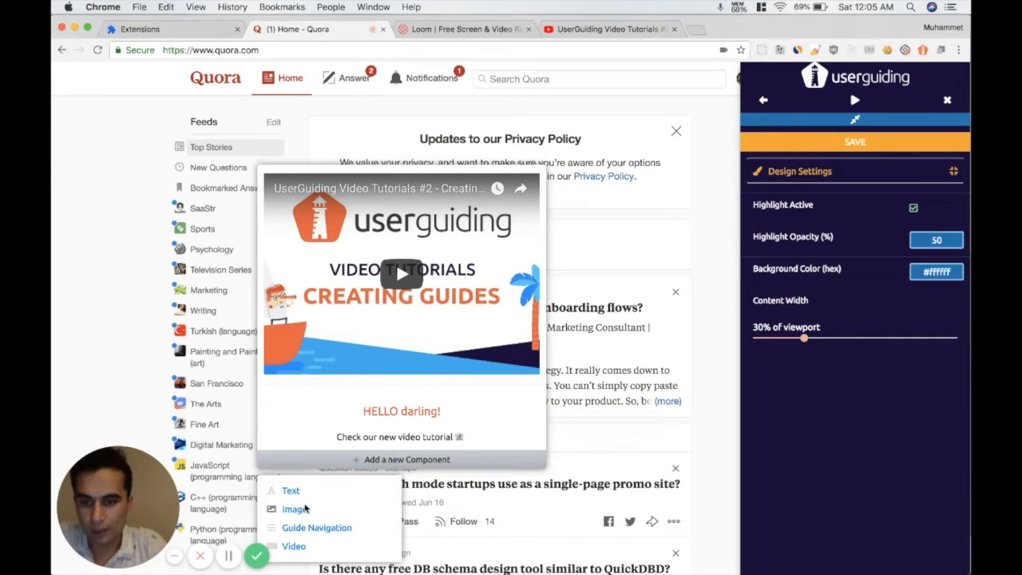
{"action": "left_click", "coordinate": [296, 494]}
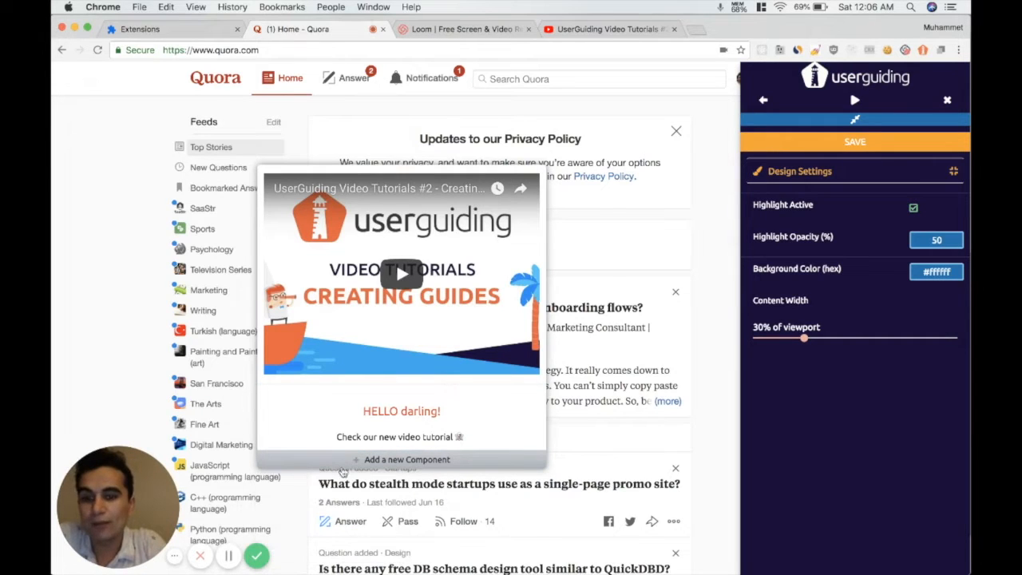
{"action": "left_click", "coordinate": [360, 460]}
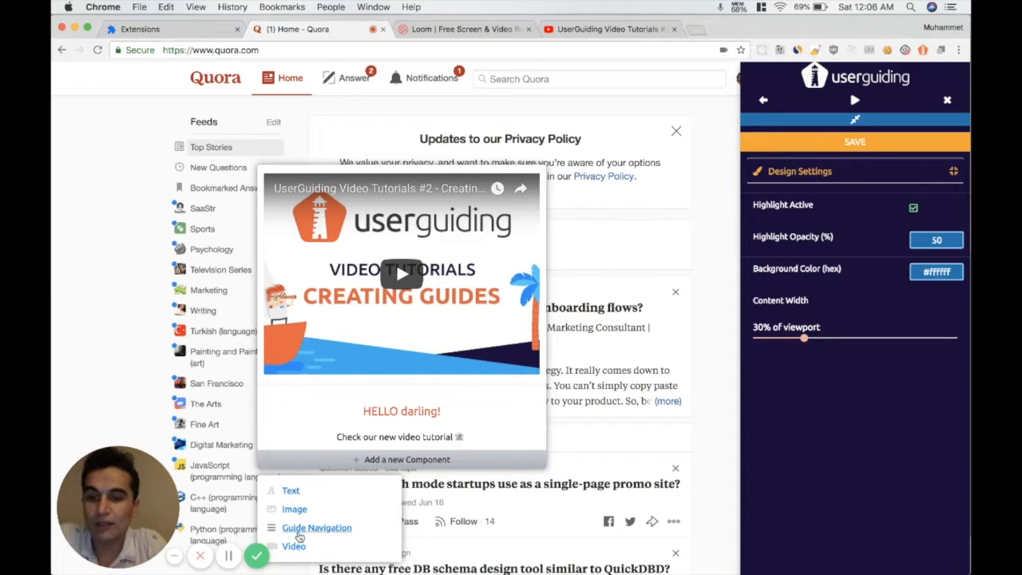
{"action": "left_click", "coordinate": [294, 546]}
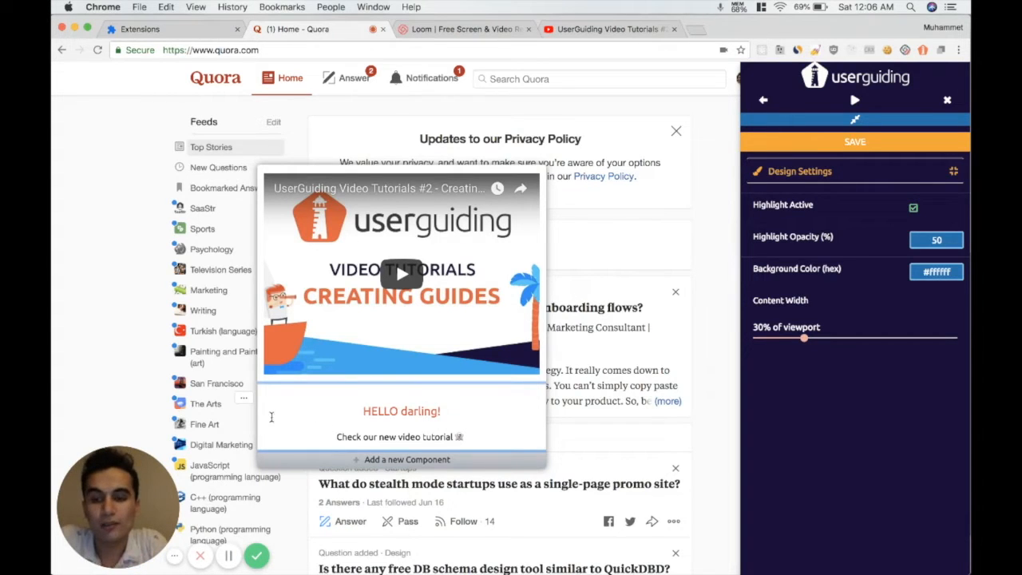
Move the "HELLO darling!" text component above the video and preview the guide step.
{"action": "left_click", "coordinate": [243, 397]}
{"action": "left_click", "coordinate": [225, 424]}
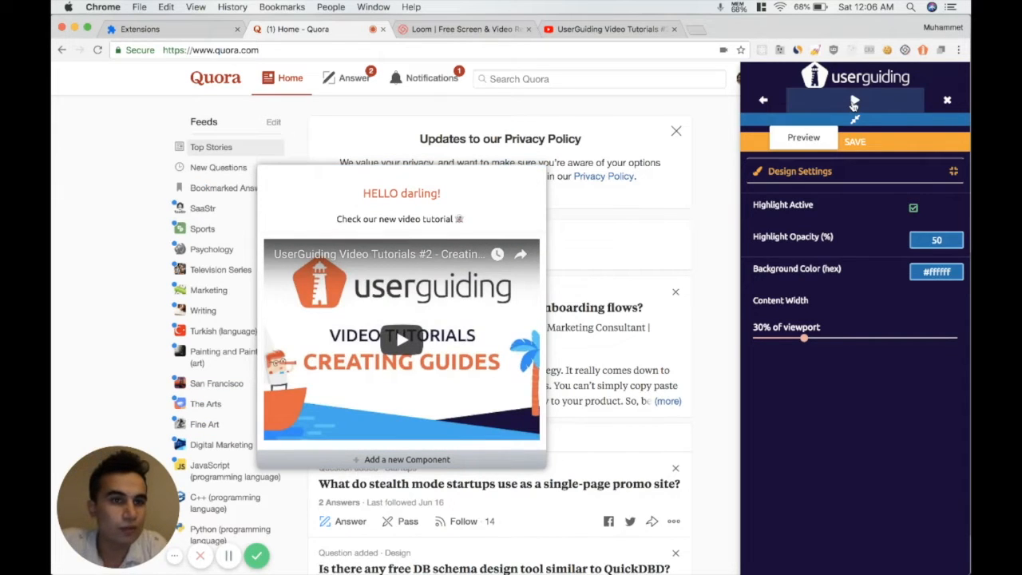
{"action": "left_click", "coordinate": [852, 101]}
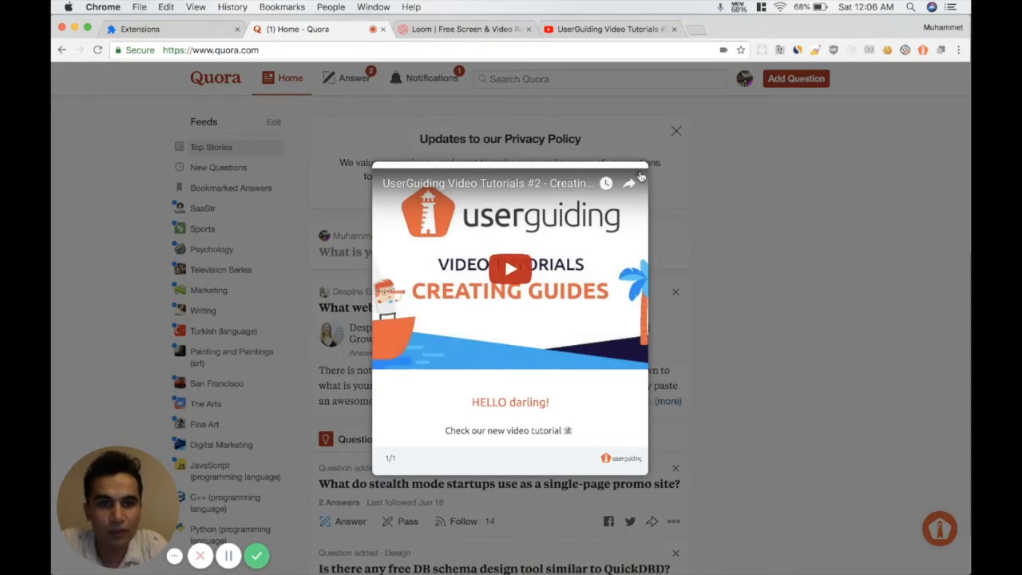
{"action": "left_click", "coordinate": [638, 173]}
Set the content width to 40% of viewport and the background color to #cccccc.
{"action": "left_click_drag", "start_coordinate": [808, 344], "coordinate": [853, 340]}
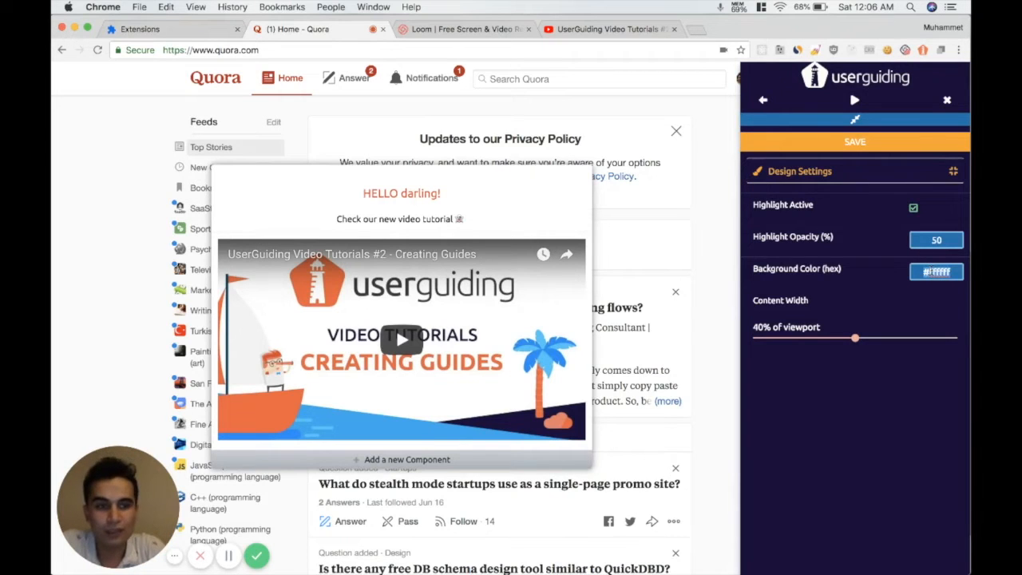
{"action": "type", "text": "#cccccc"}
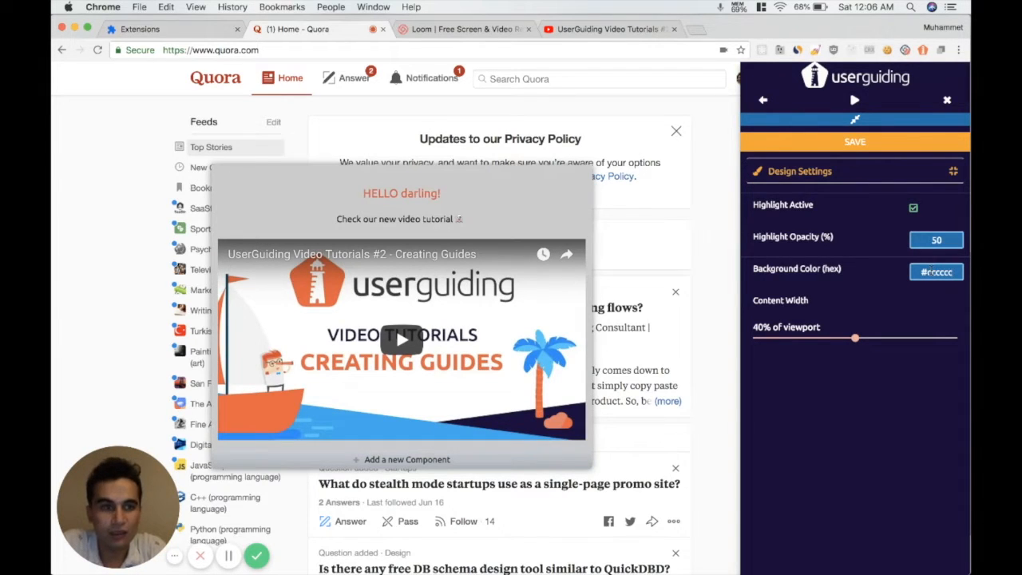
Set the highlight opacity to 10% and turn off the highlight for this guide step.
{"action": "double_click", "coordinate": [937, 240]}
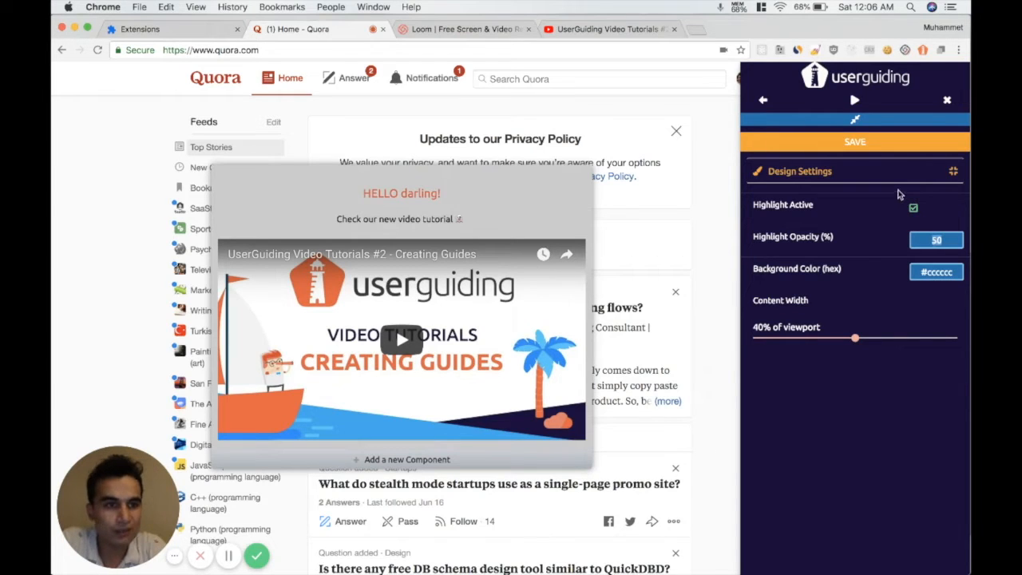
{"action": "left_click", "coordinate": [913, 209]}
{"action": "left_click", "coordinate": [913, 209]}
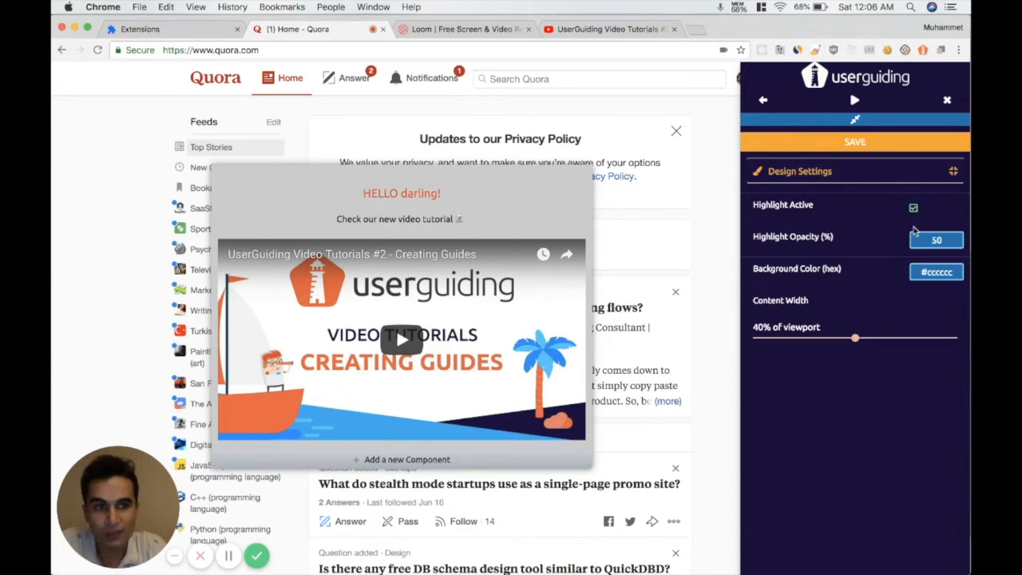
{"action": "key", "text": "Tab"}
{"action": "type", "text": "10"}
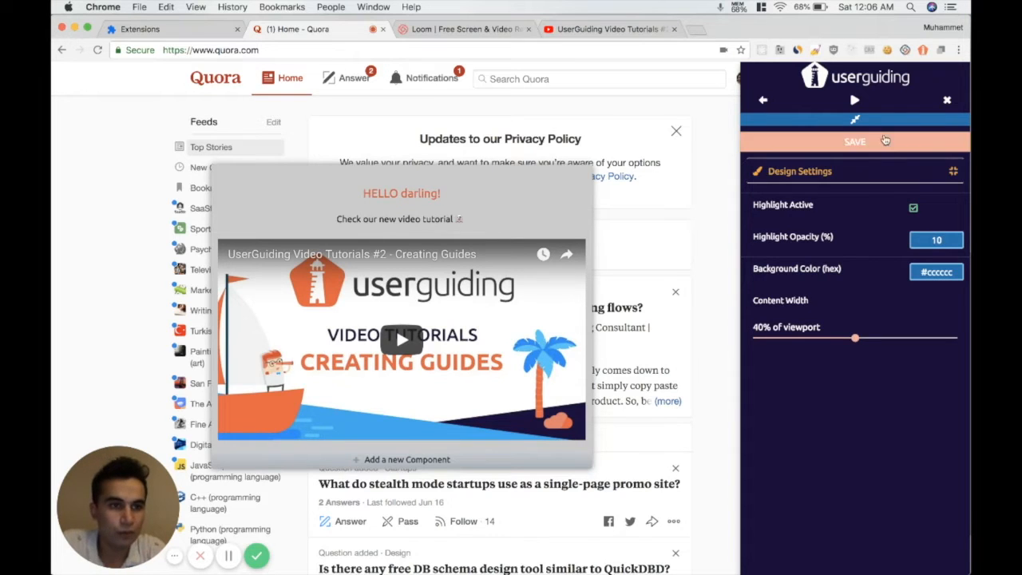
{"action": "left_click", "coordinate": [915, 212]}
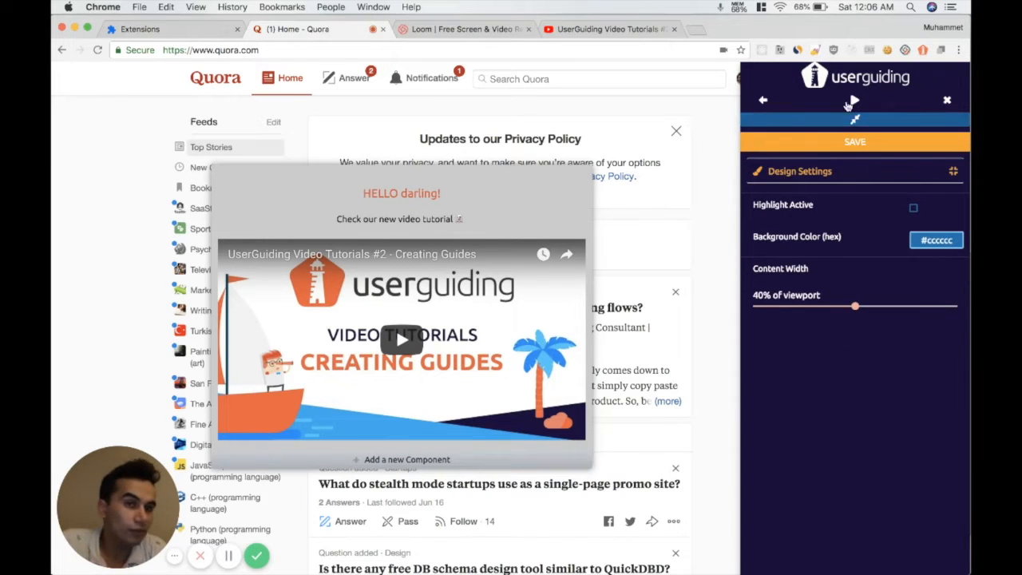
Preview the restyled guide step and check scrolling the page behind it, then close the preview.
{"action": "left_click", "coordinate": [855, 101]}
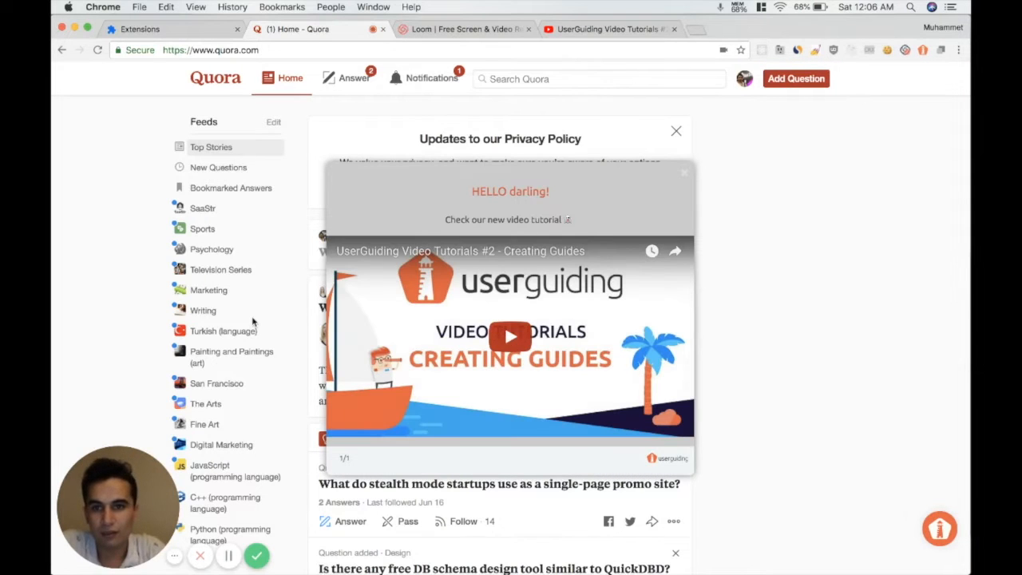
{"action": "scroll", "coordinate": [250, 324], "scroll_direction": "down", "scroll_amount": 5}
{"action": "scroll", "coordinate": [251, 324], "scroll_direction": "up", "scroll_amount": 5}
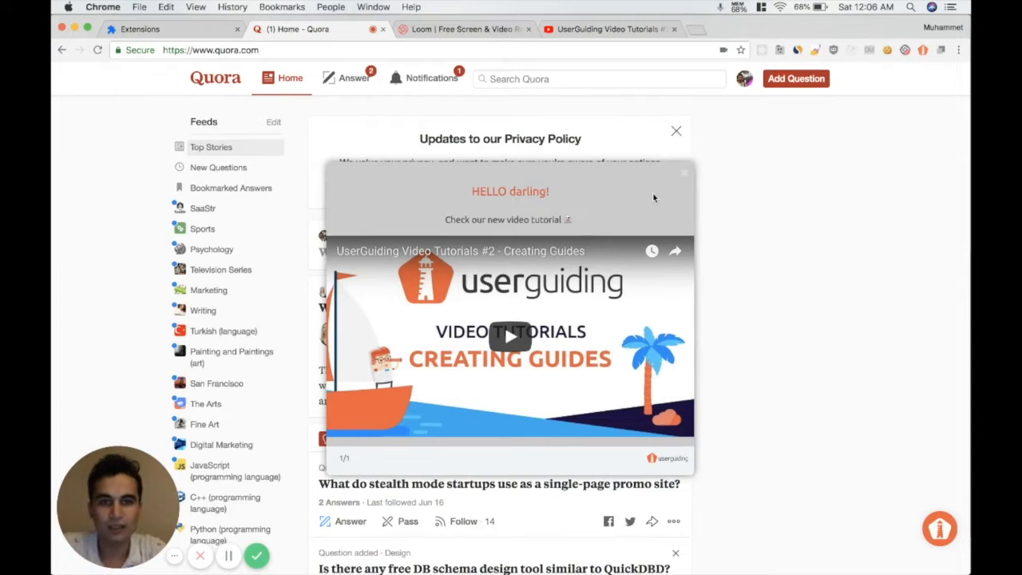
{"action": "left_click", "coordinate": [684, 173]}
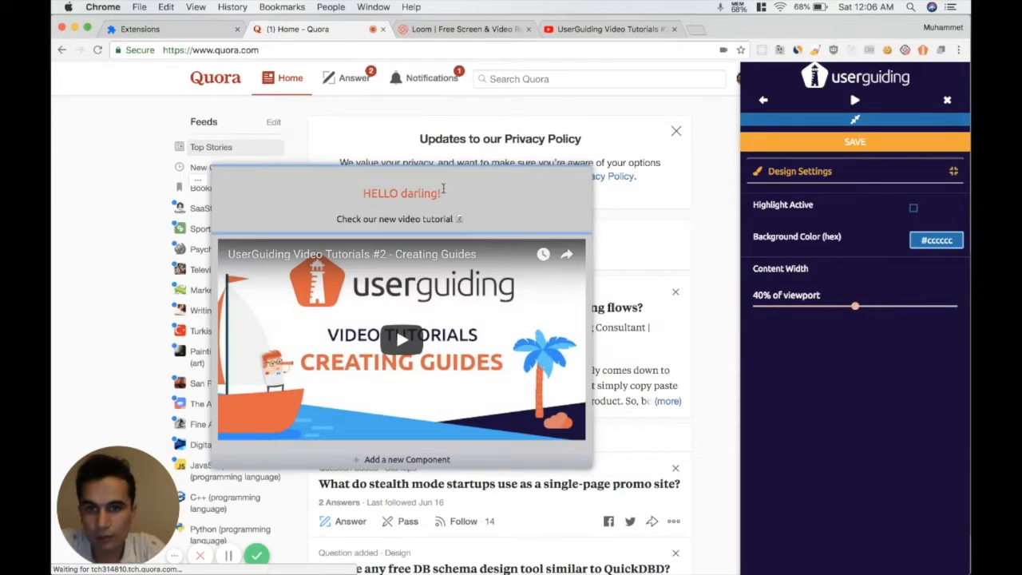
Insert an emoji after the "HELLO darling!" heading and delete the exclamation mark.
{"action": "left_click", "coordinate": [475, 188]}
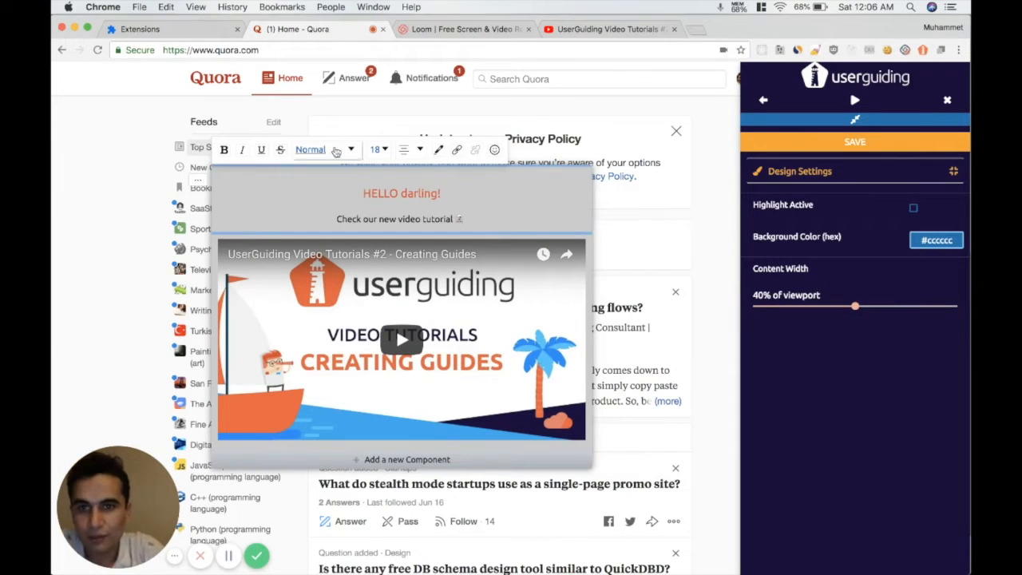
{"action": "left_click", "coordinate": [494, 150]}
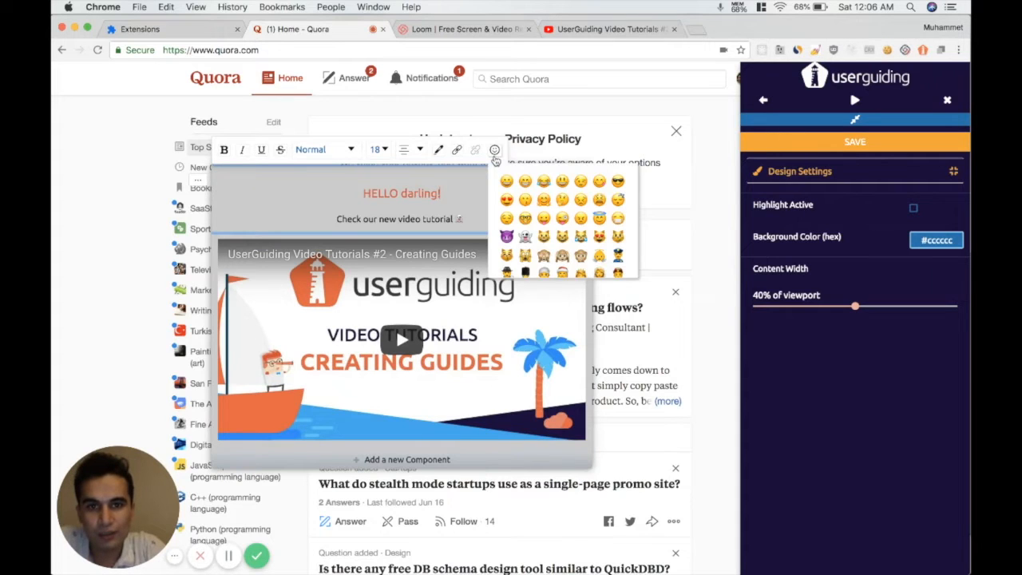
{"action": "scroll", "coordinate": [527, 235], "scroll_direction": "down", "scroll_amount": 5}
{"action": "scroll", "coordinate": [527, 236], "scroll_direction": "up", "scroll_amount": 5}
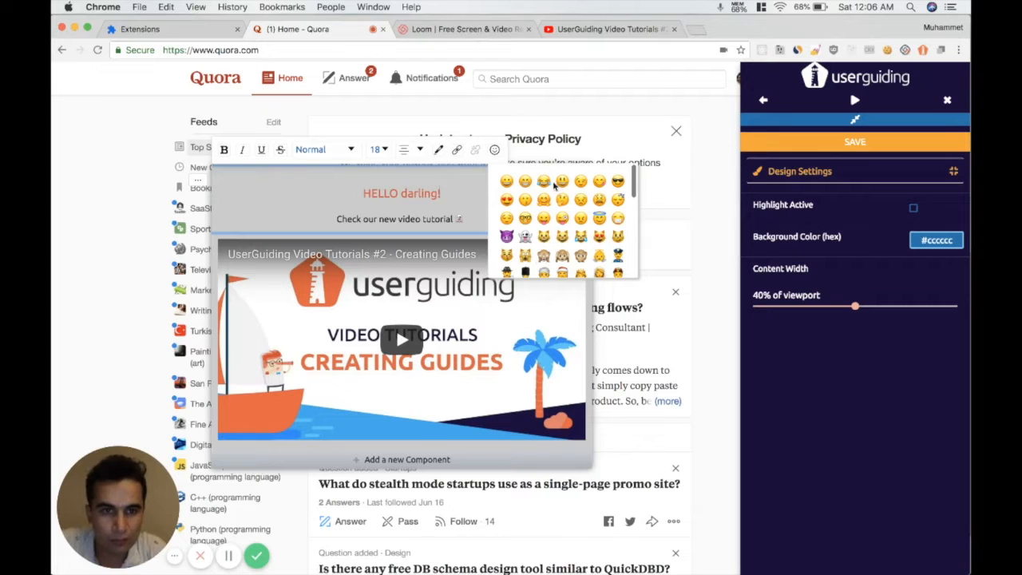
{"action": "scroll", "coordinate": [572, 210], "scroll_direction": "down", "scroll_amount": 2}
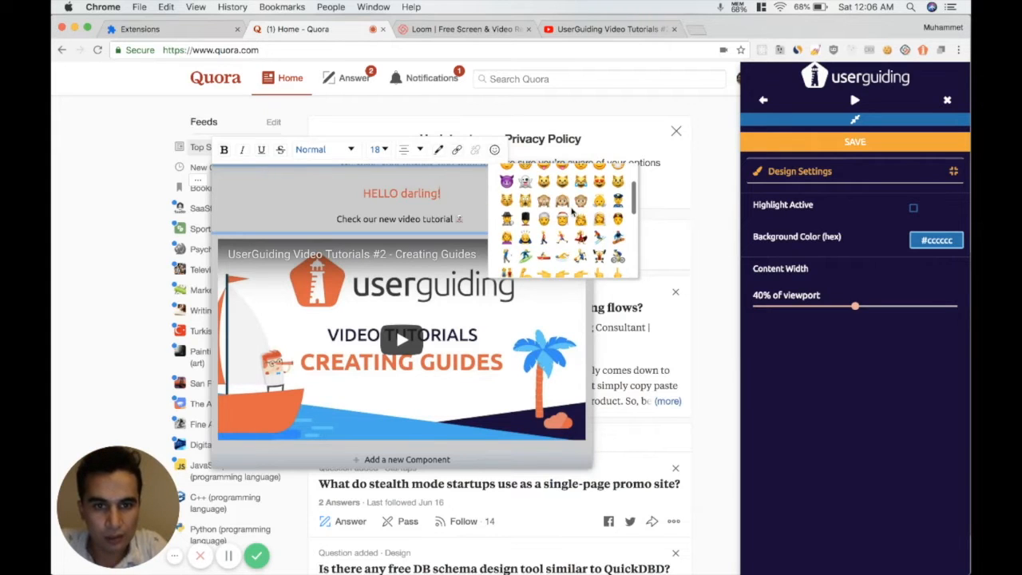
{"action": "left_click", "coordinate": [562, 217]}
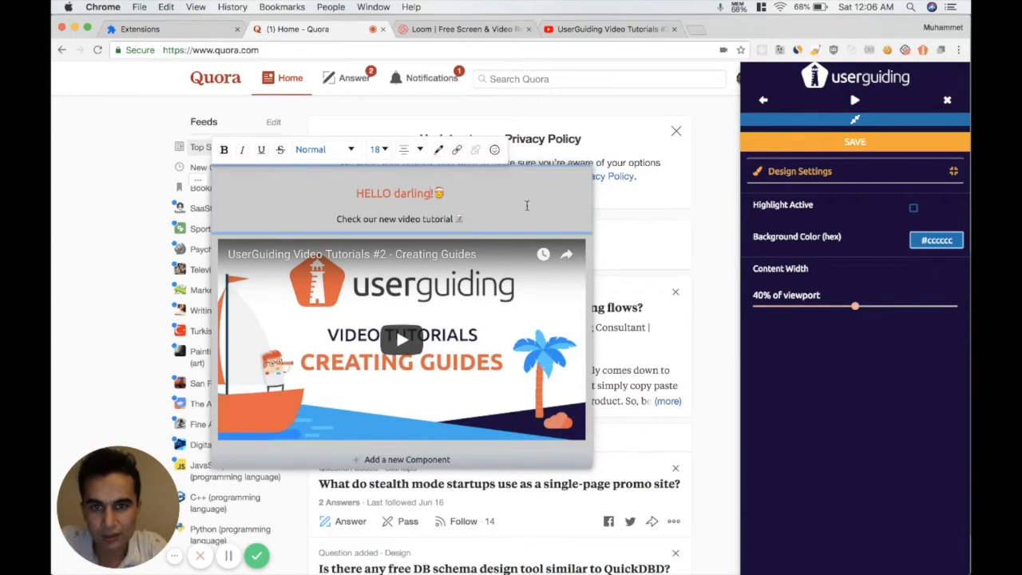
{"action": "key", "text": "BackSpace"}
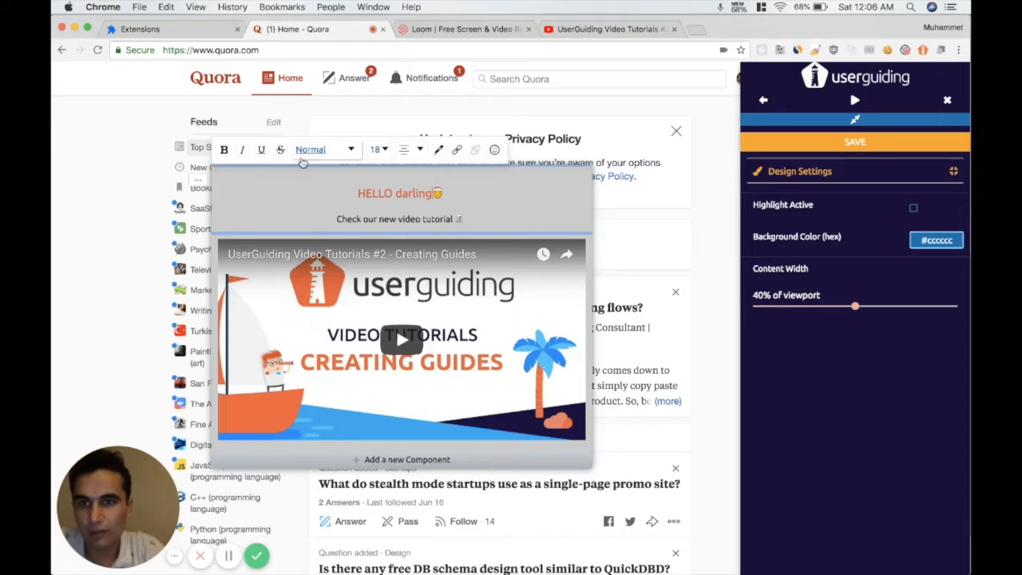
{"action": "left_click_drag", "start_coordinate": [451, 194], "coordinate": [437, 175]}
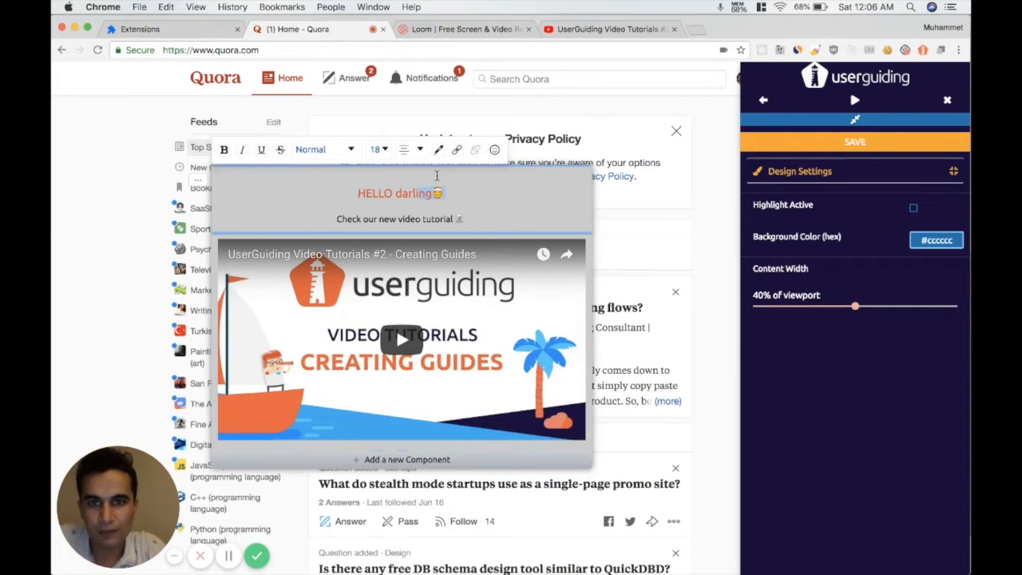
{"action": "double_click", "coordinate": [380, 194]}
{"action": "left_click", "coordinate": [338, 219]}
{"action": "left_click_drag", "start_coordinate": [336, 219], "coordinate": [453, 221]}
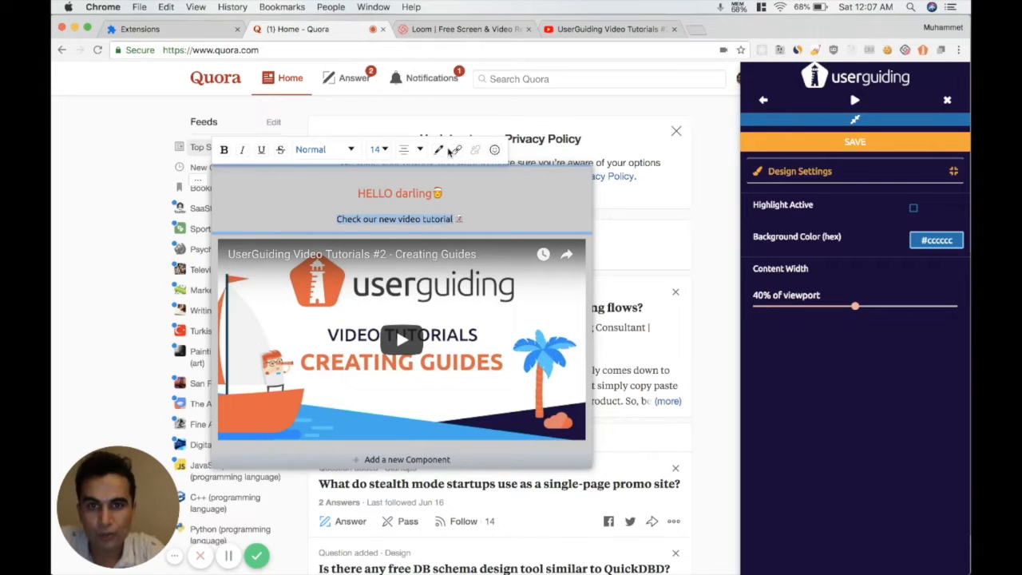
{"action": "left_click", "coordinate": [456, 150]}
{"action": "left_click", "coordinate": [507, 194]}
{"action": "triple_click", "coordinate": [507, 195]}
{"action": "left_click", "coordinate": [506, 221]}
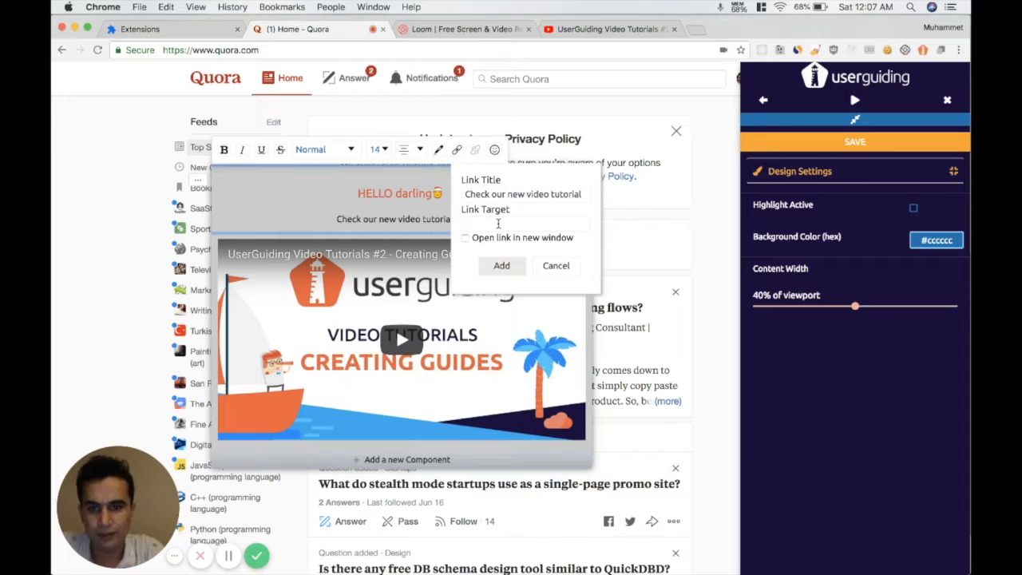
{"action": "left_click", "coordinate": [568, 25]}
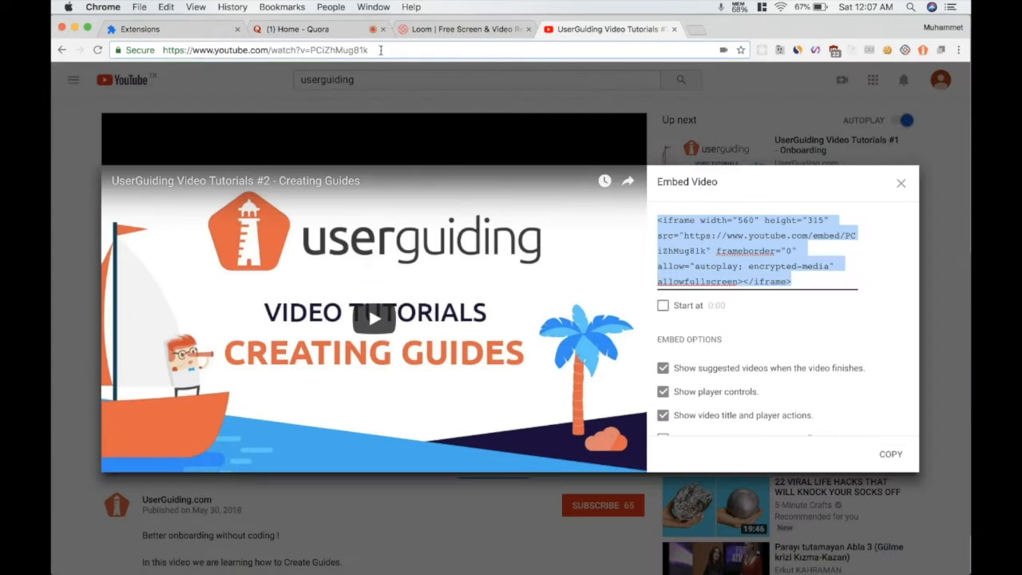
{"action": "left_click", "coordinate": [397, 55]}
{"action": "key", "text": "ctrl+c"}
{"action": "left_click", "coordinate": [301, 28]}
{"action": "key", "text": "ctrl+v"}
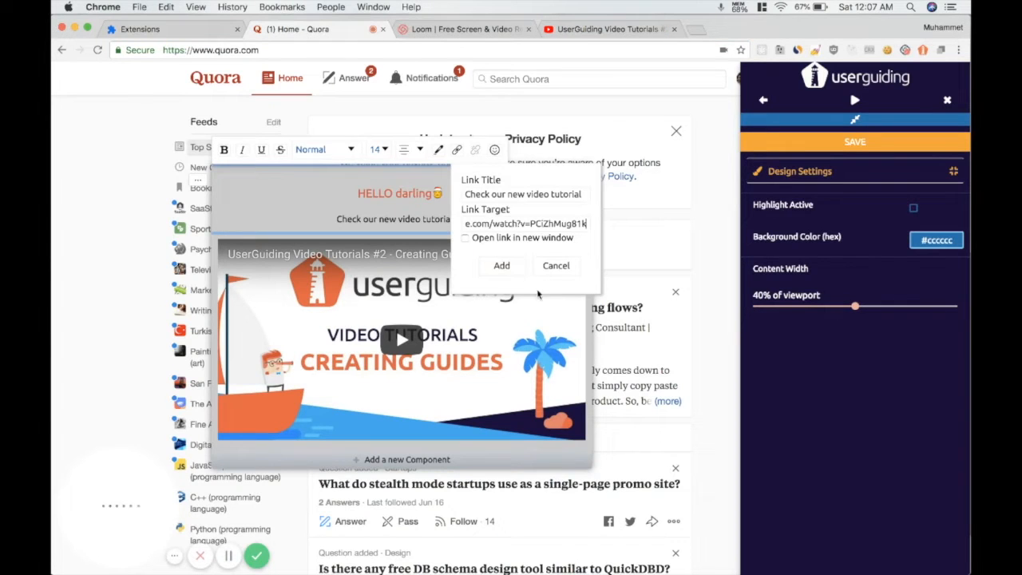
{"action": "left_click", "coordinate": [502, 266]}
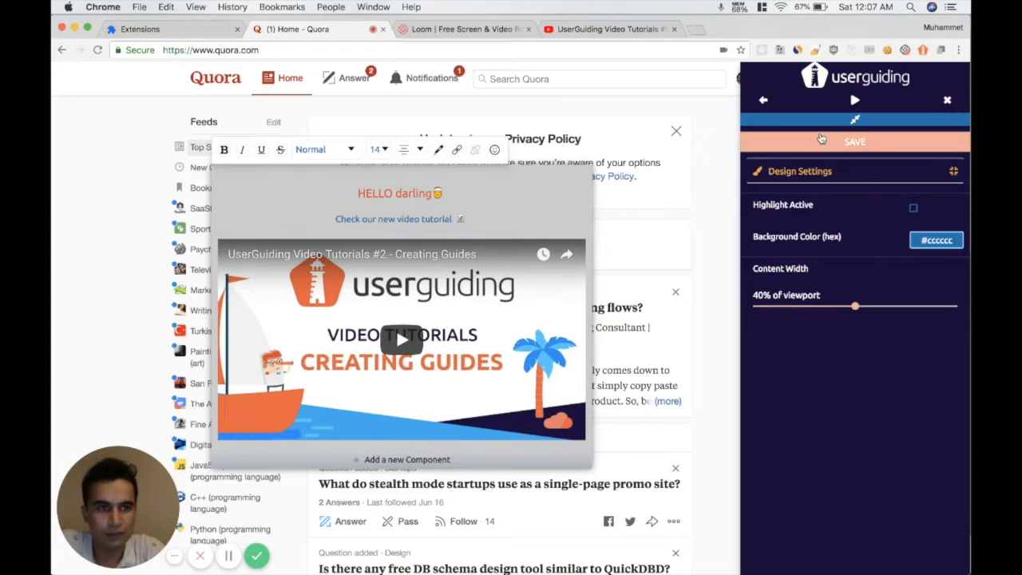
Preview the guide step and test its video tutorial link, returning to Quora to close the preview.
{"action": "left_click", "coordinate": [855, 102]}
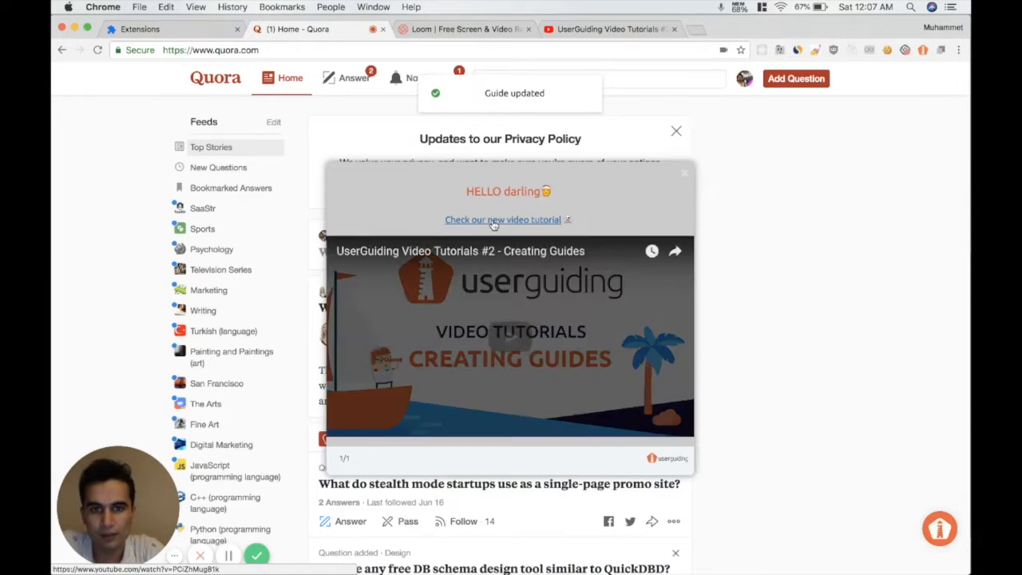
{"action": "left_click", "coordinate": [494, 223]}
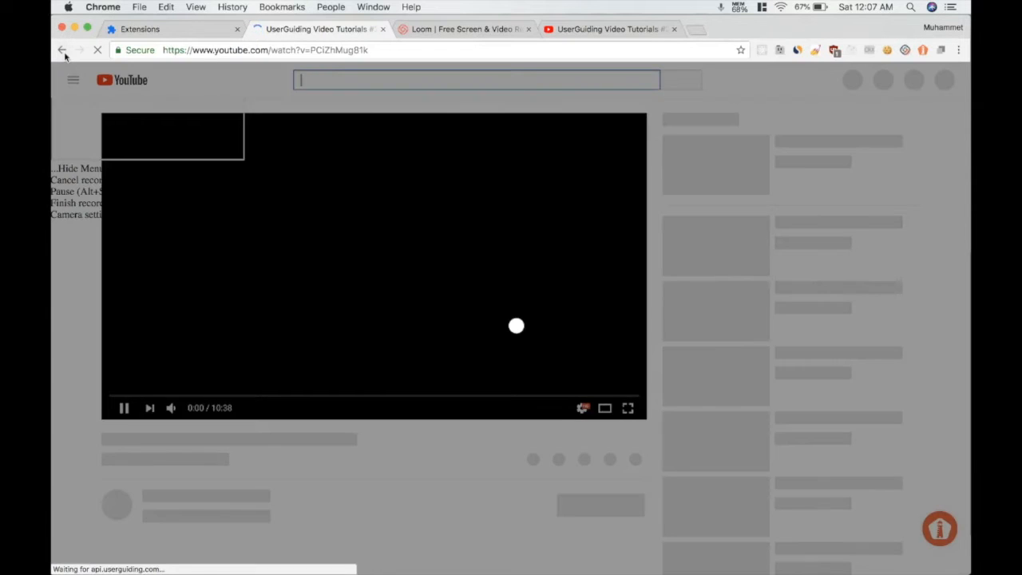
{"action": "left_click", "coordinate": [62, 50]}
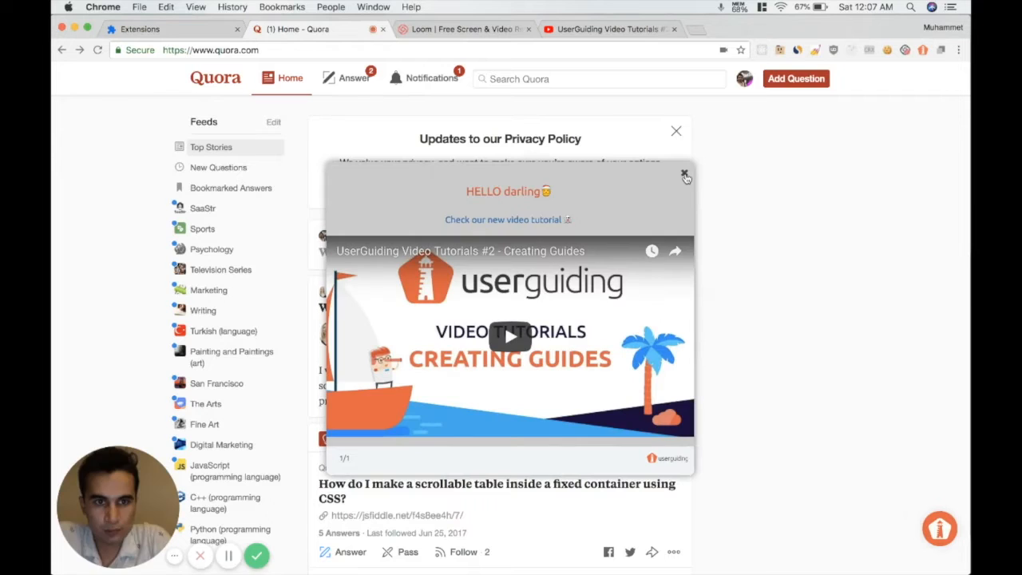
{"action": "left_click", "coordinate": [684, 175]}
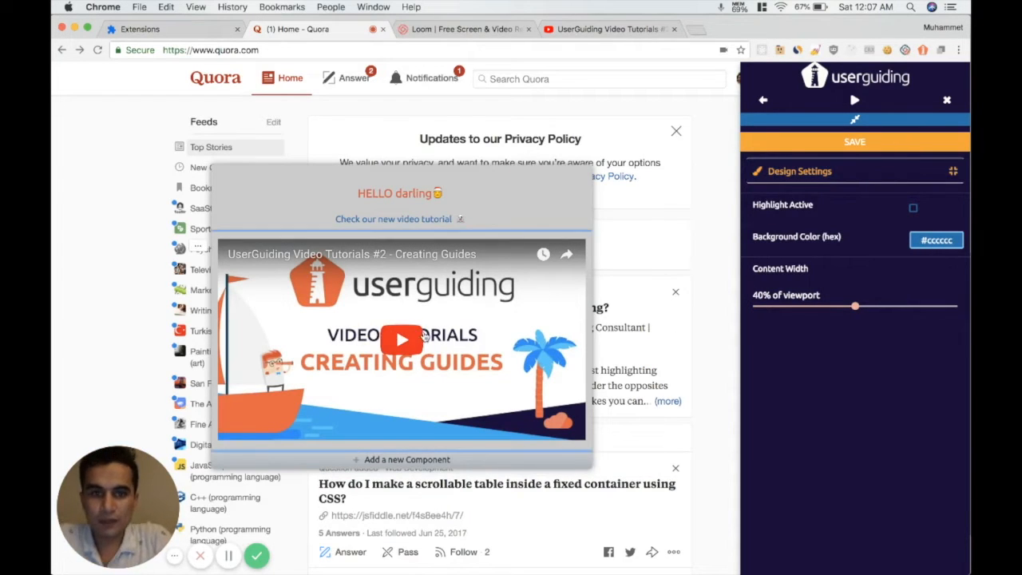
Leave the step editor and return to the guide's list of steps.
{"action": "left_click", "coordinate": [854, 119]}
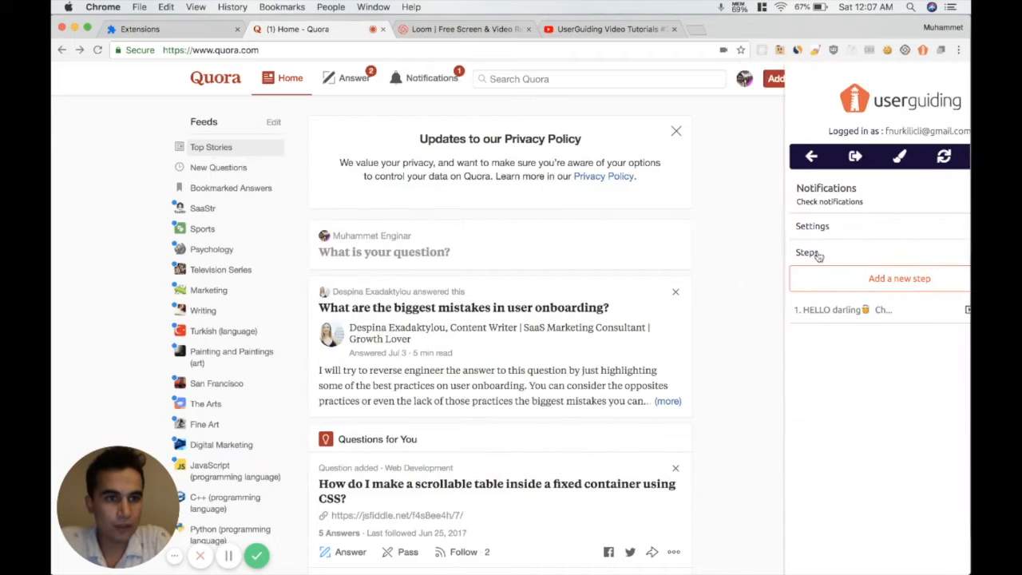
Add a Tooltip step attached to Quora's Notifications link and enter the text "Notifications here" in it.
{"action": "left_click", "coordinate": [882, 278]}
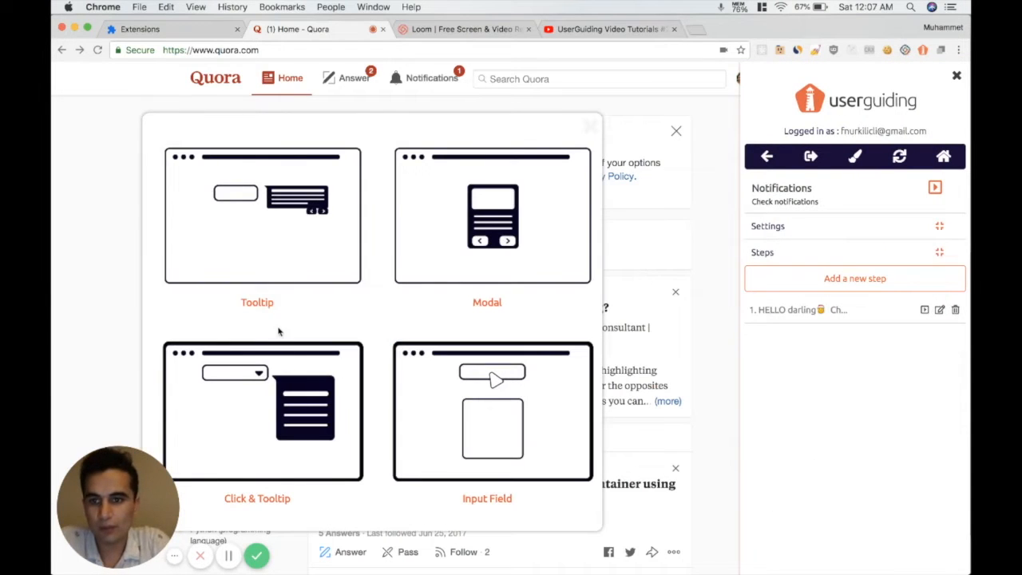
{"action": "left_click", "coordinate": [298, 267]}
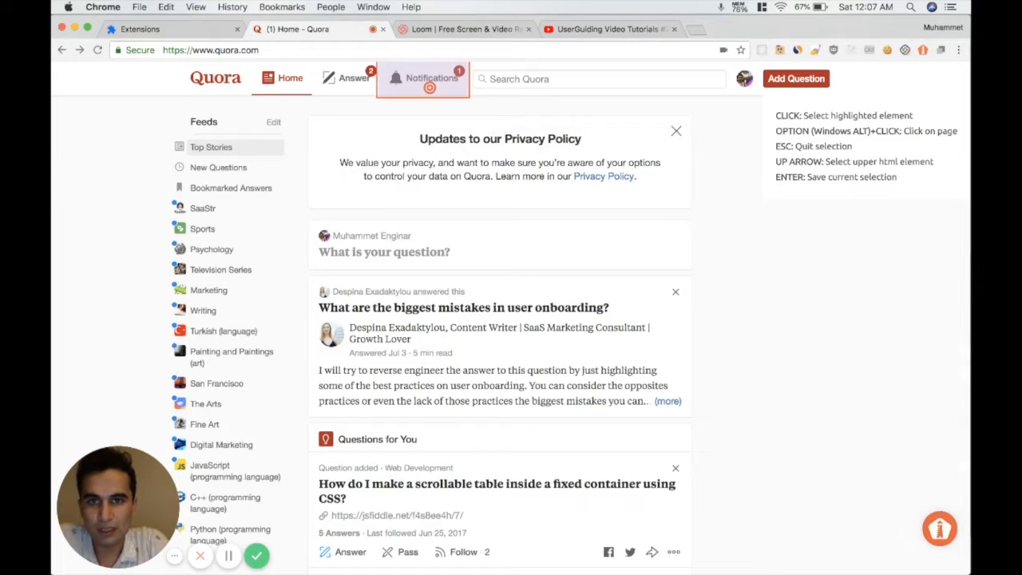
{"action": "left_click", "coordinate": [429, 88]}
{"action": "left_click", "coordinate": [400, 180]}
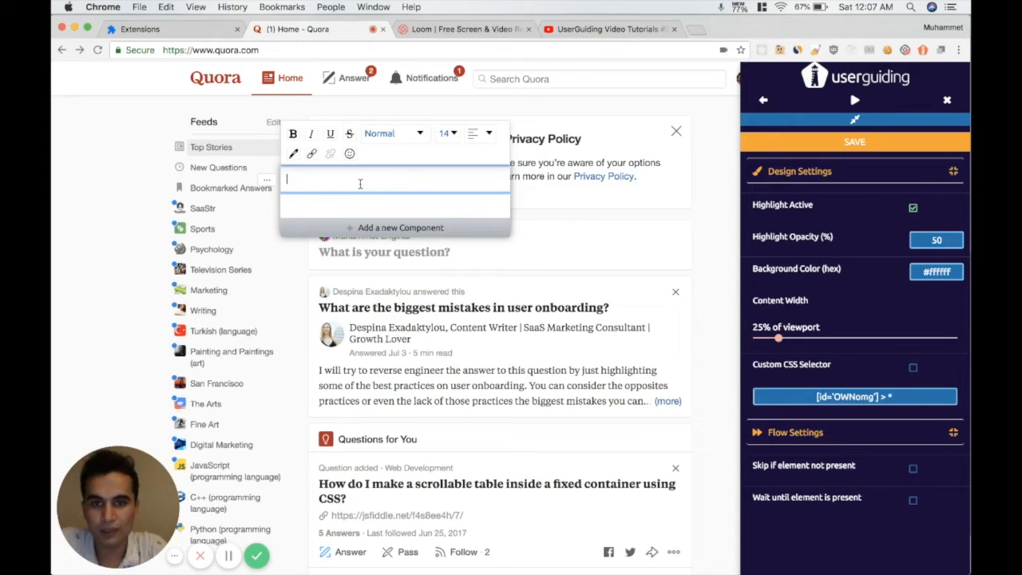
{"action": "type", "text": "Notifica"}
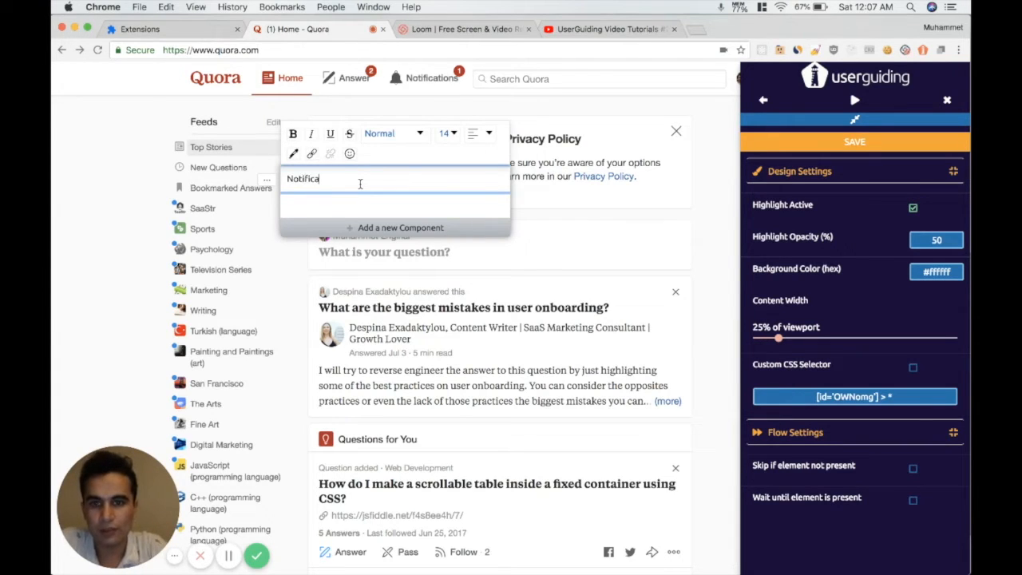
{"action": "type", "text": "tions here"}
Color the tooltip text "Notifications here" purple and give it a yellow highlight.
{"action": "triple_click", "coordinate": [360, 182]}
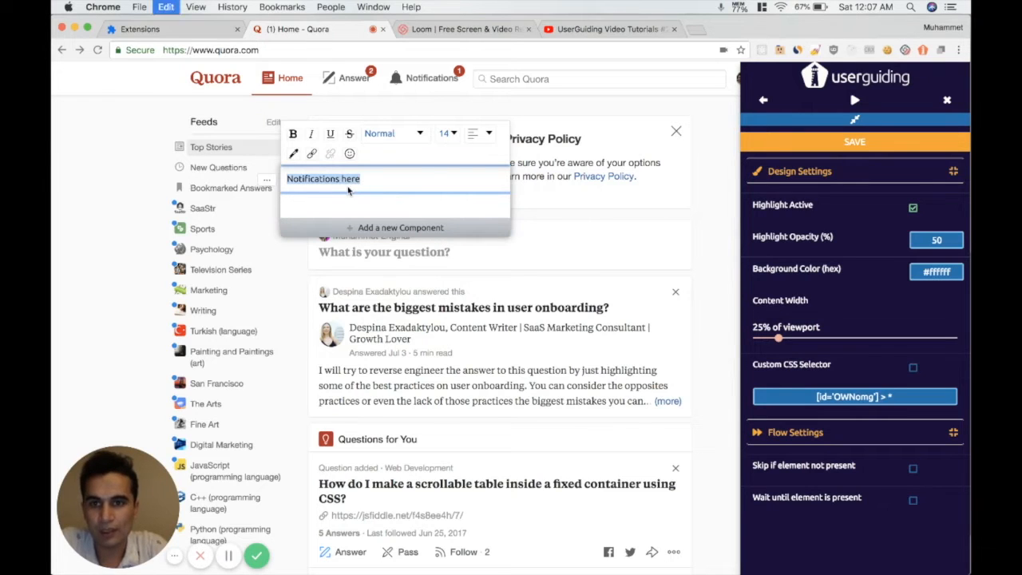
{"action": "left_click", "coordinate": [294, 154]}
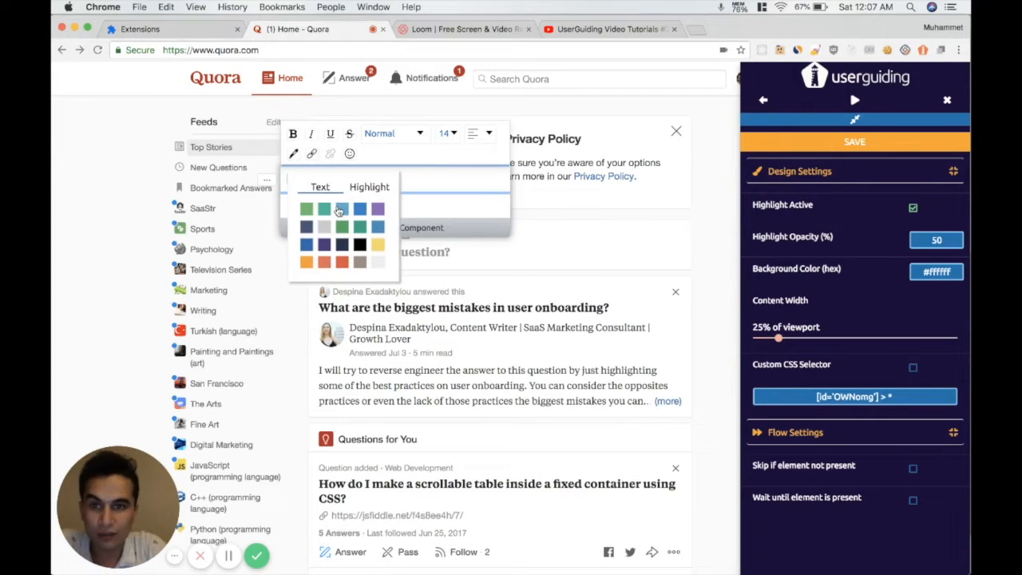
{"action": "left_click", "coordinate": [376, 210]}
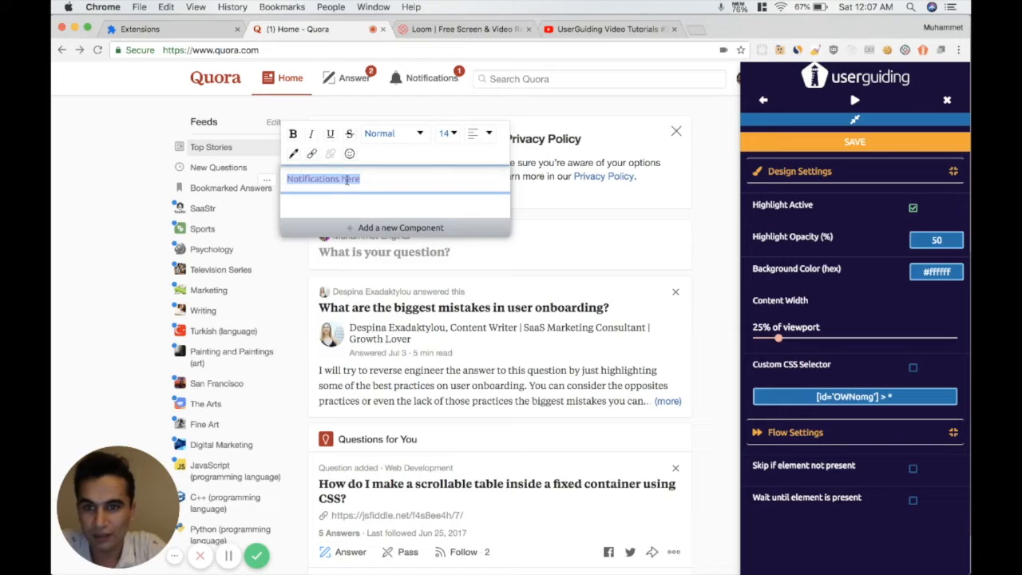
{"action": "left_click", "coordinate": [294, 134]}
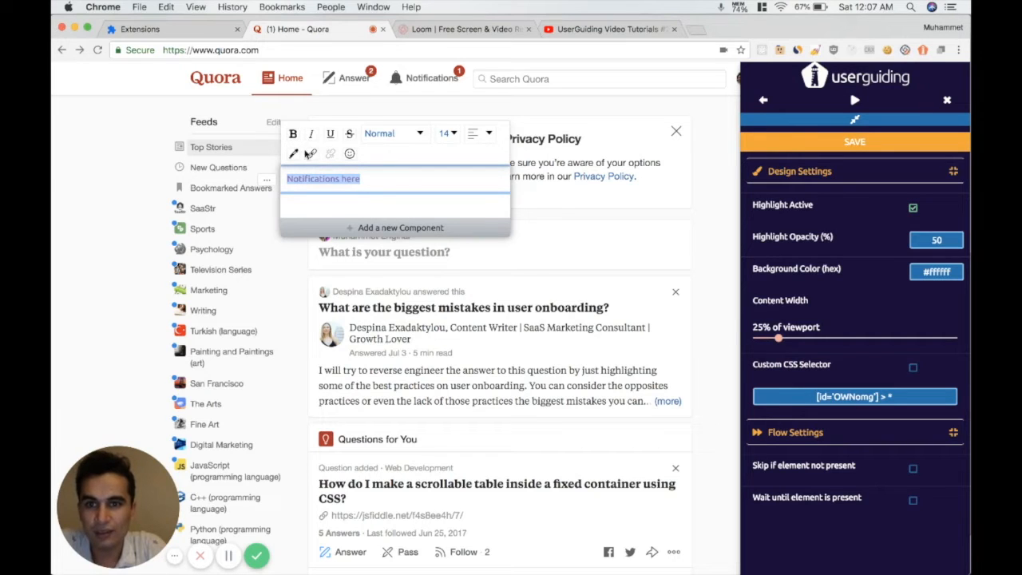
{"action": "left_click", "coordinate": [294, 154]}
{"action": "left_click", "coordinate": [371, 186]}
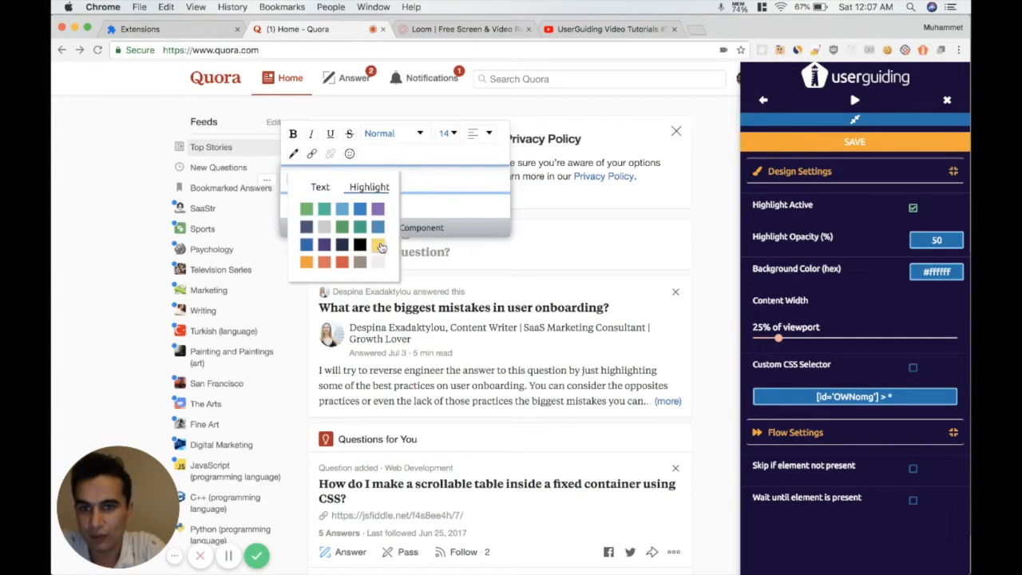
{"action": "left_click", "coordinate": [378, 245]}
Center the text "Notifications here" and set its font size to 30.
{"action": "triple_click", "coordinate": [364, 179]}
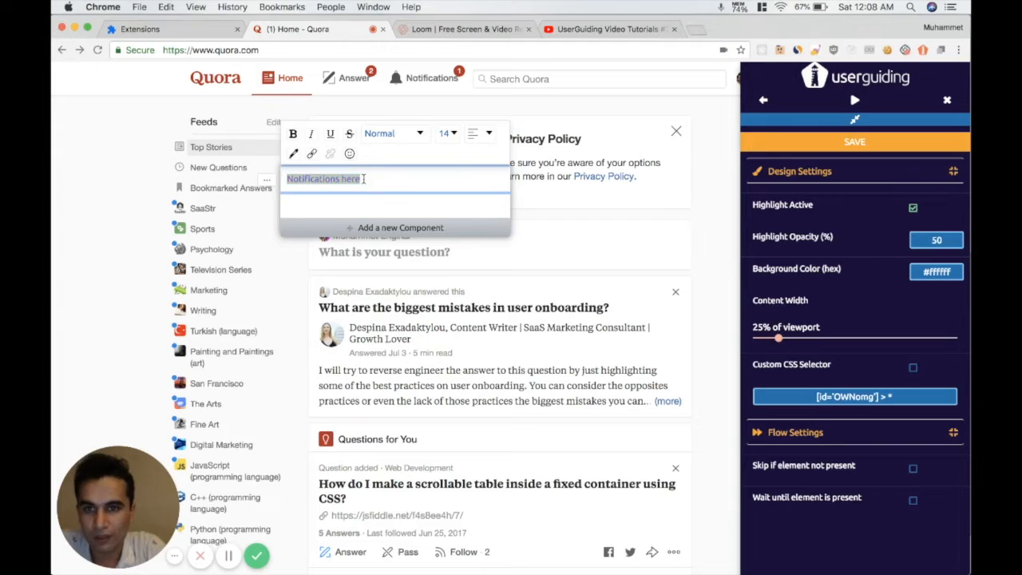
{"action": "left_click", "coordinate": [480, 135]}
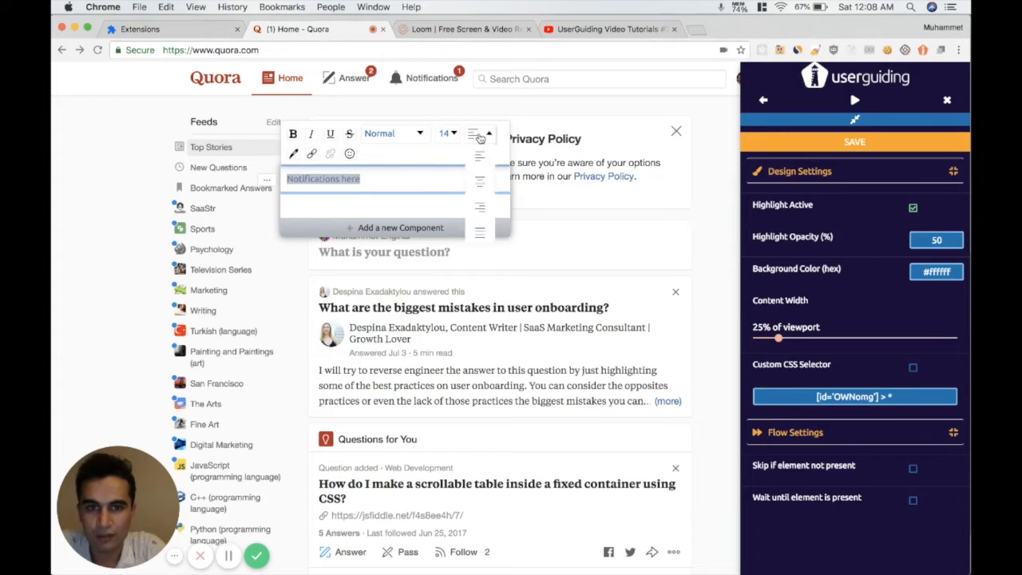
{"action": "left_click", "coordinate": [485, 184]}
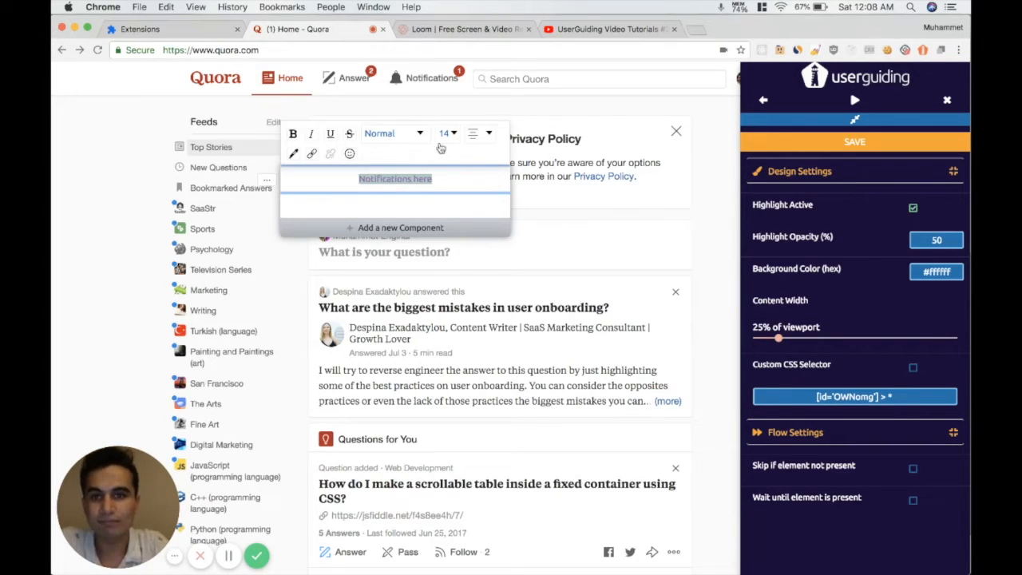
{"action": "left_click", "coordinate": [446, 133]}
{"action": "left_click", "coordinate": [447, 279]}
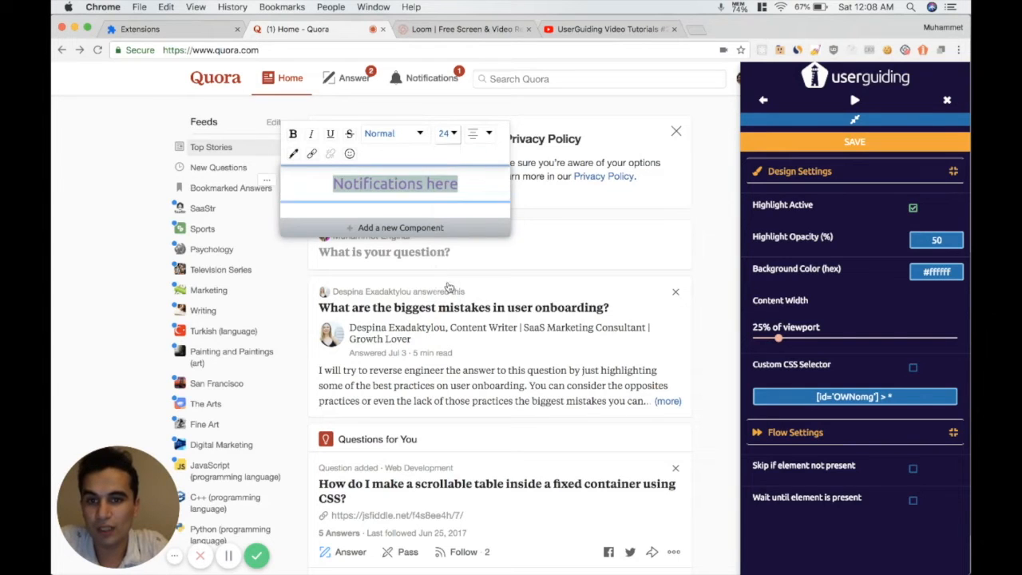
{"action": "left_click", "coordinate": [446, 134]}
{"action": "left_click", "coordinate": [447, 295]}
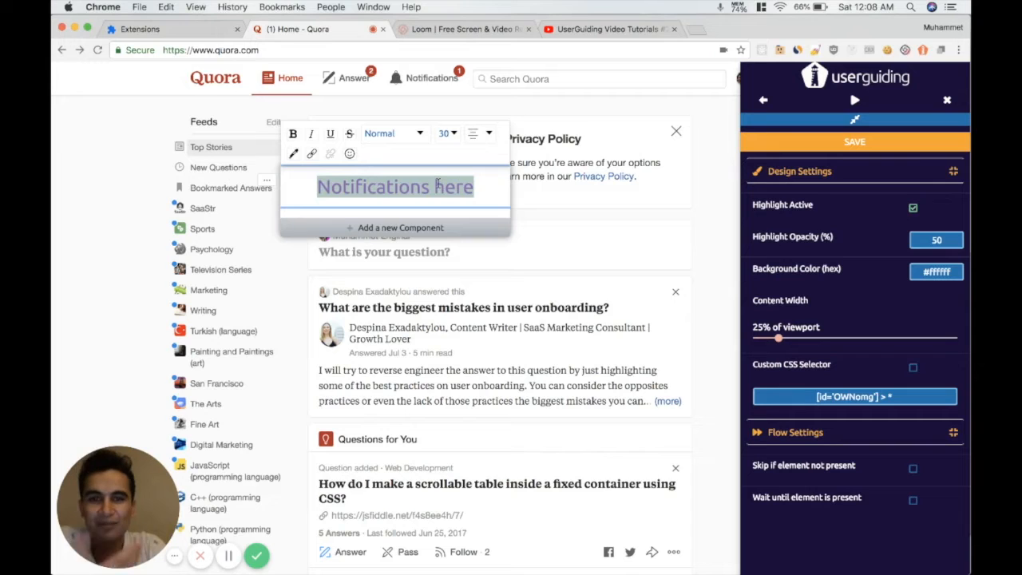
Try strikethrough on the word "Notifications" and remove it again.
{"action": "triple_click", "coordinate": [412, 184]}
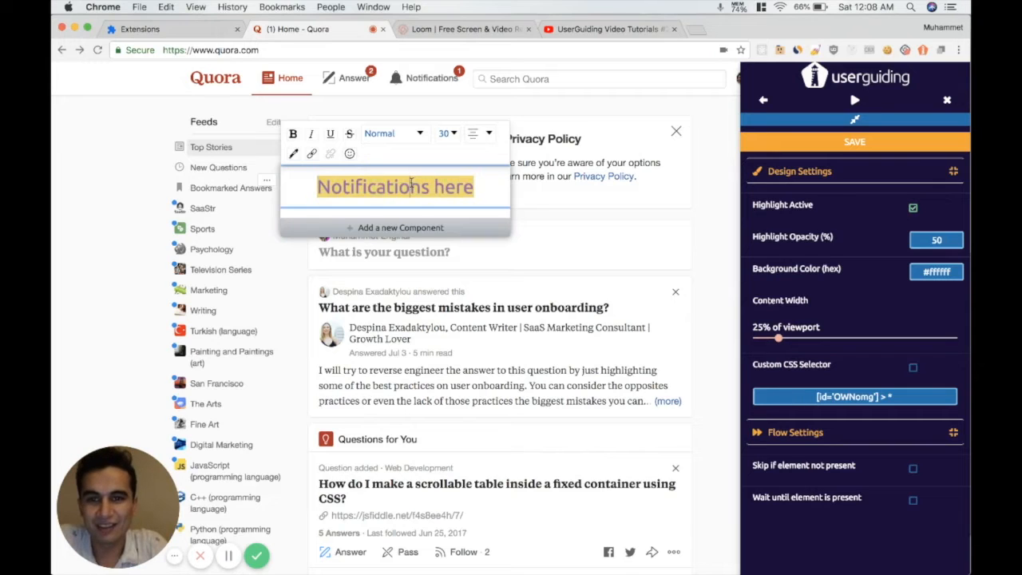
{"action": "double_click", "coordinate": [357, 186]}
{"action": "left_click", "coordinate": [349, 135]}
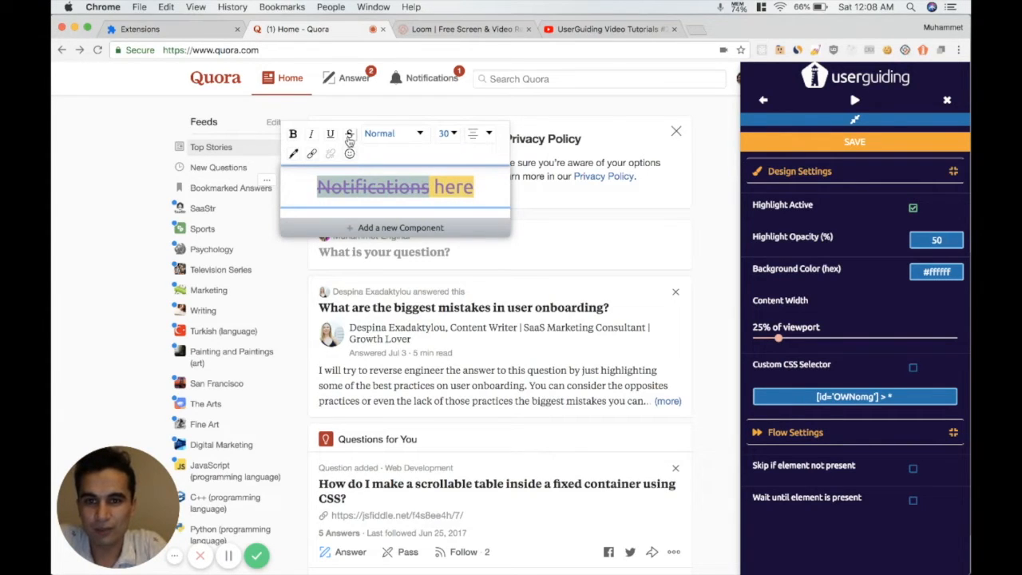
{"action": "left_click", "coordinate": [349, 135]}
{"action": "triple_click", "coordinate": [376, 192]}
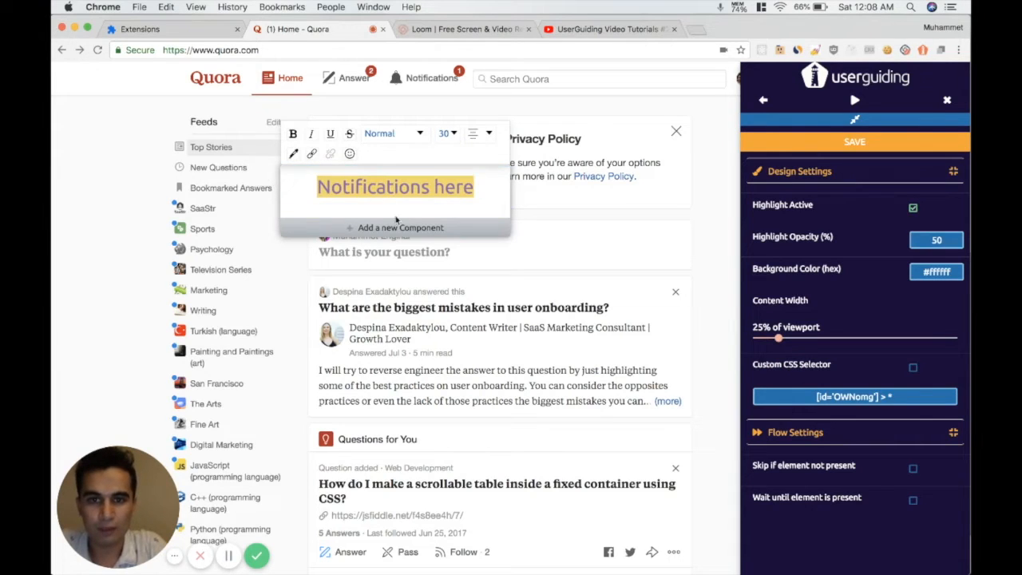
Add an image component below the tooltip text and upload MRE.jpg from the ME folder on the Desktop.
{"action": "left_click", "coordinate": [383, 231]}
{"action": "left_click", "coordinate": [317, 277]}
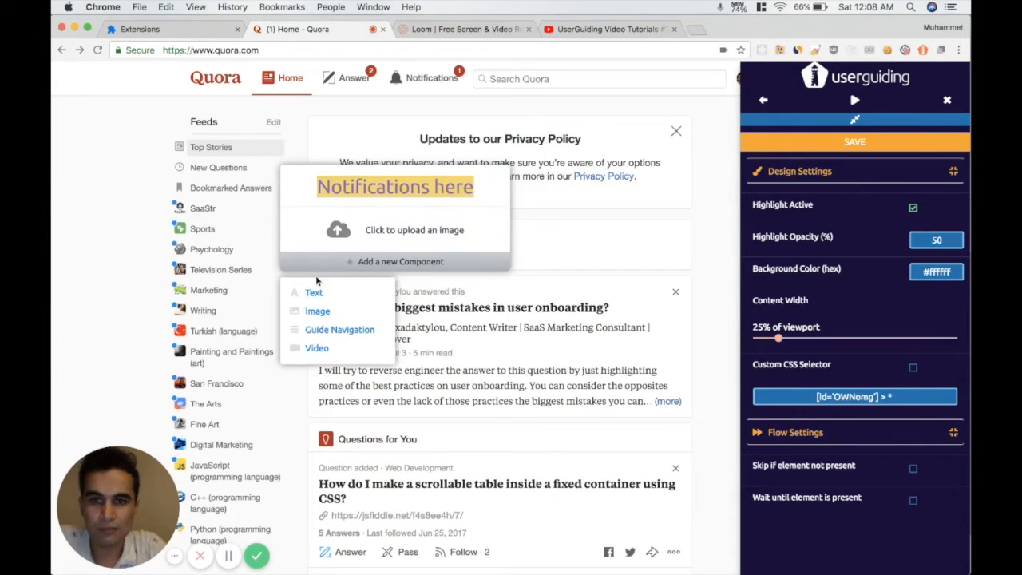
{"action": "left_click", "coordinate": [429, 233]}
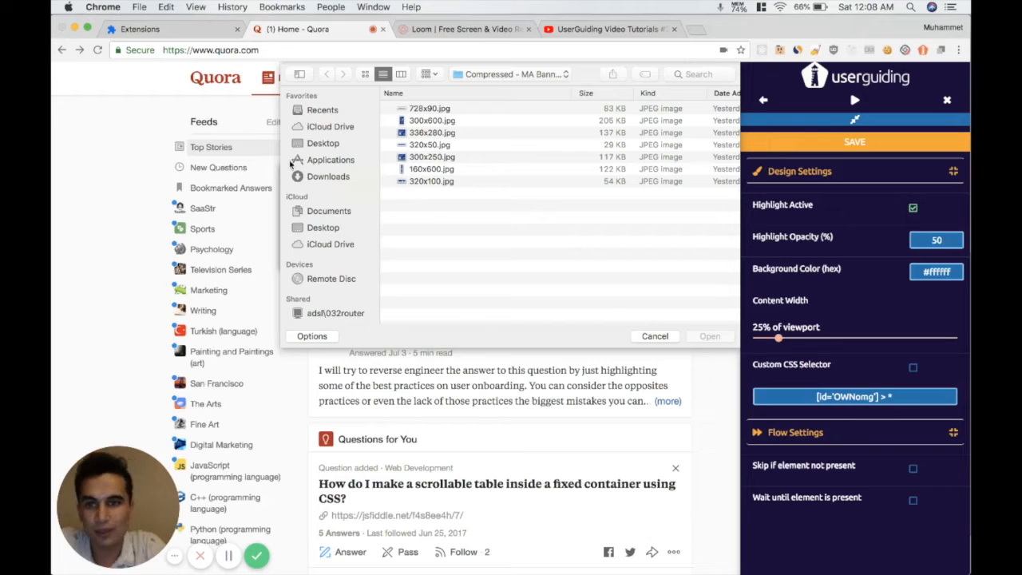
{"action": "left_click", "coordinate": [325, 149]}
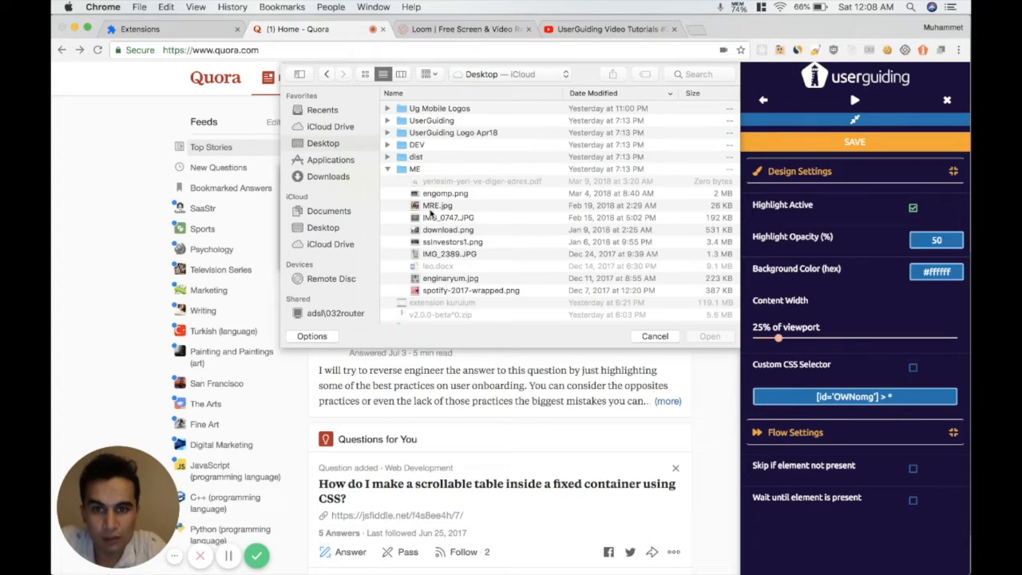
{"action": "left_click", "coordinate": [448, 194]}
{"action": "left_click", "coordinate": [444, 207]}
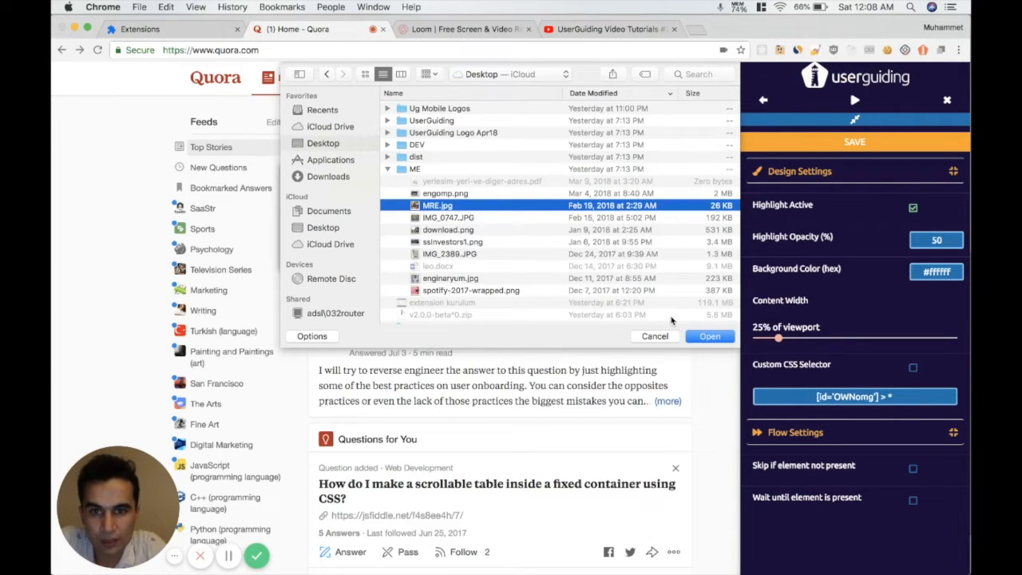
{"action": "left_click", "coordinate": [710, 339]}
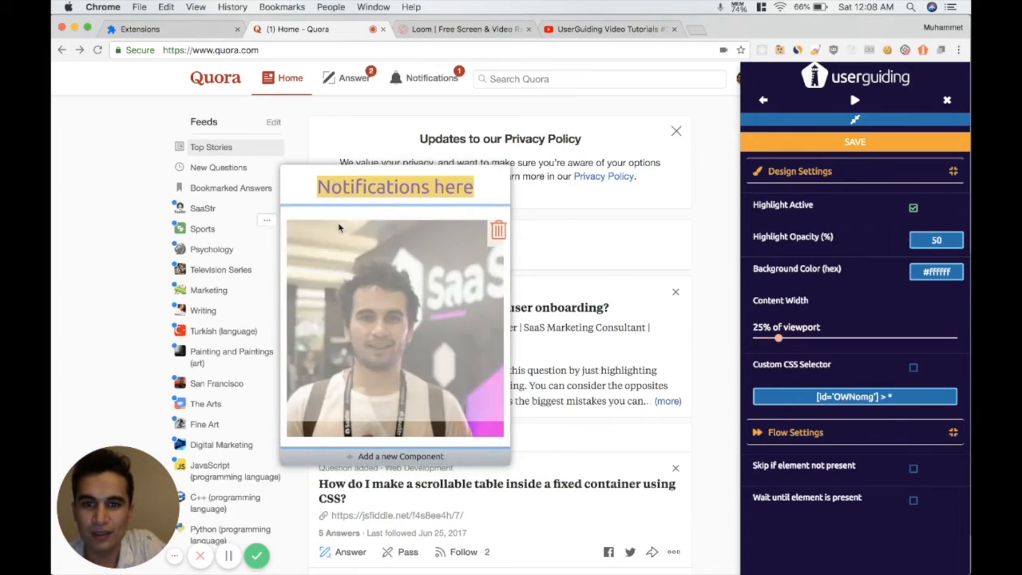
Enable the Custom CSS Selector option, select its selector text, and disable the option again.
{"action": "scroll", "coordinate": [838, 411], "scroll_direction": "down", "scroll_amount": 2}
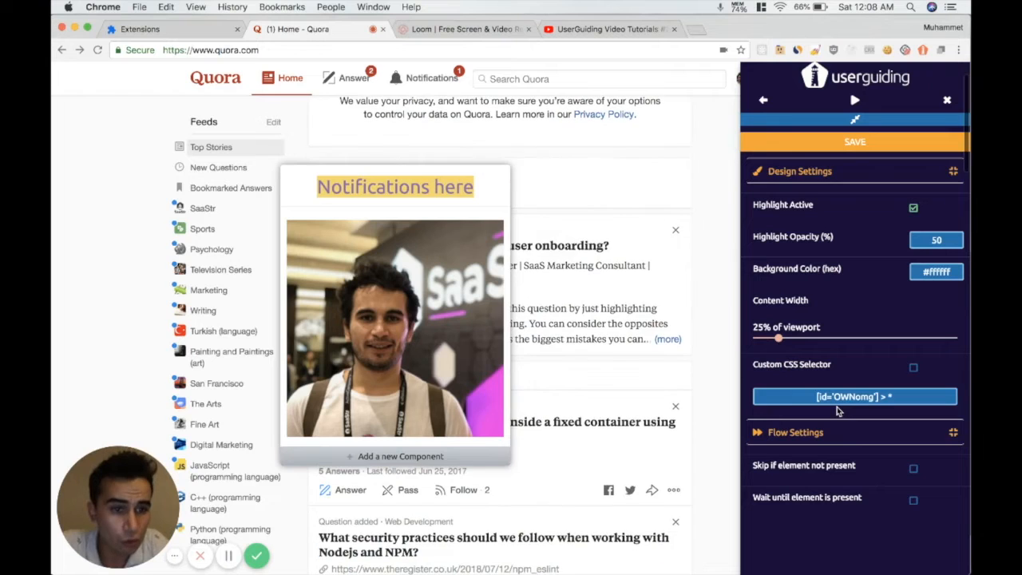
{"action": "scroll", "coordinate": [817, 373], "scroll_direction": "up", "scroll_amount": 2}
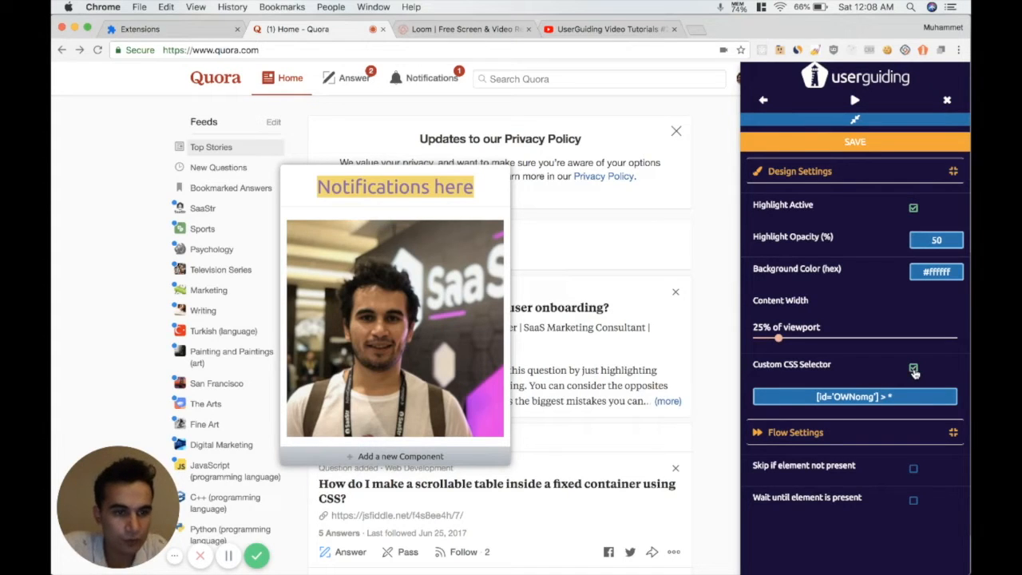
{"action": "triple_click", "coordinate": [835, 397]}
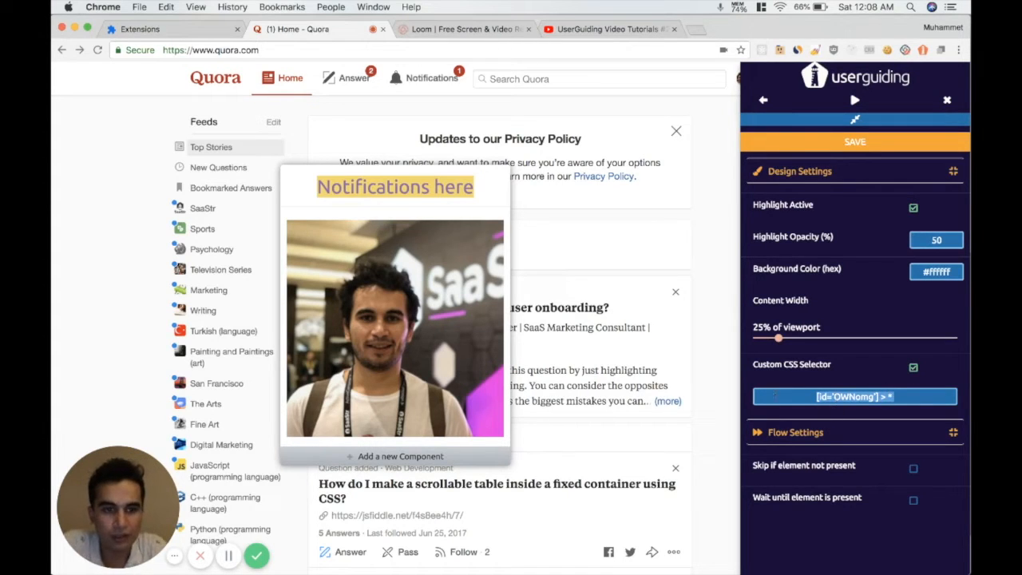
{"action": "left_click", "coordinate": [913, 367]}
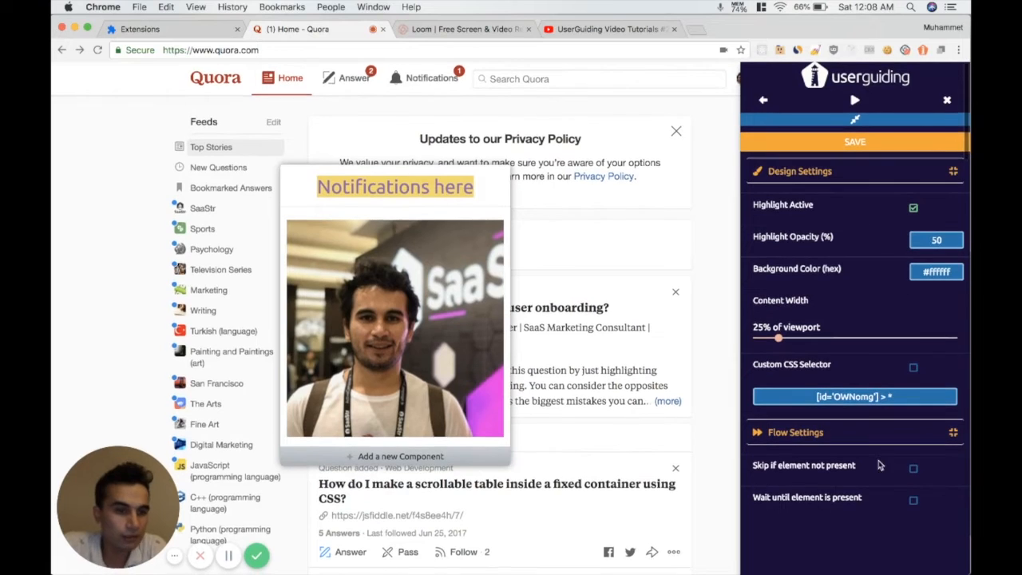
Enable skipping after 1 second if the element is not present, and waiting until the element is present for 900 seconds.
{"action": "left_click", "coordinate": [913, 470]}
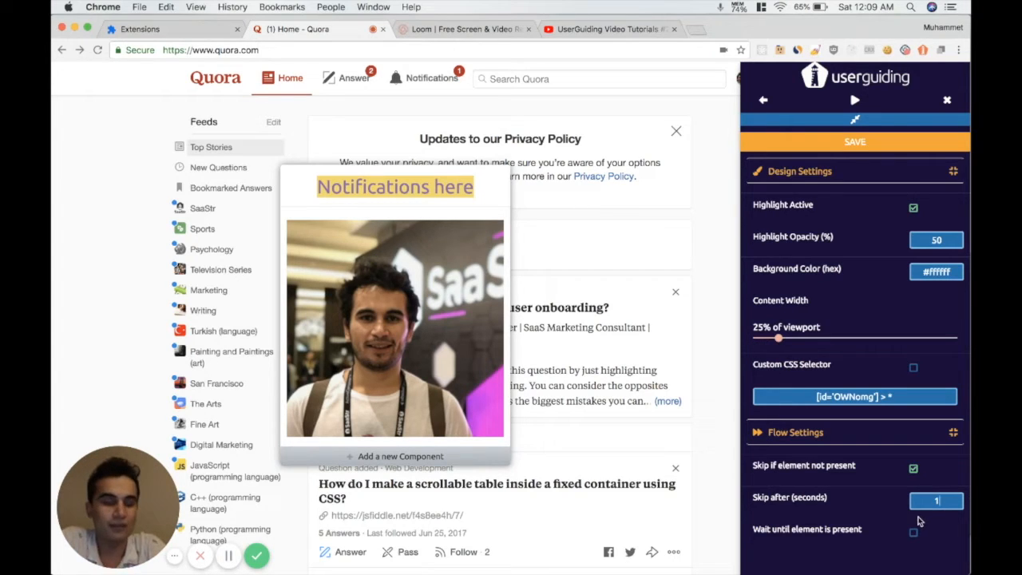
{"action": "double_click", "coordinate": [935, 500]}
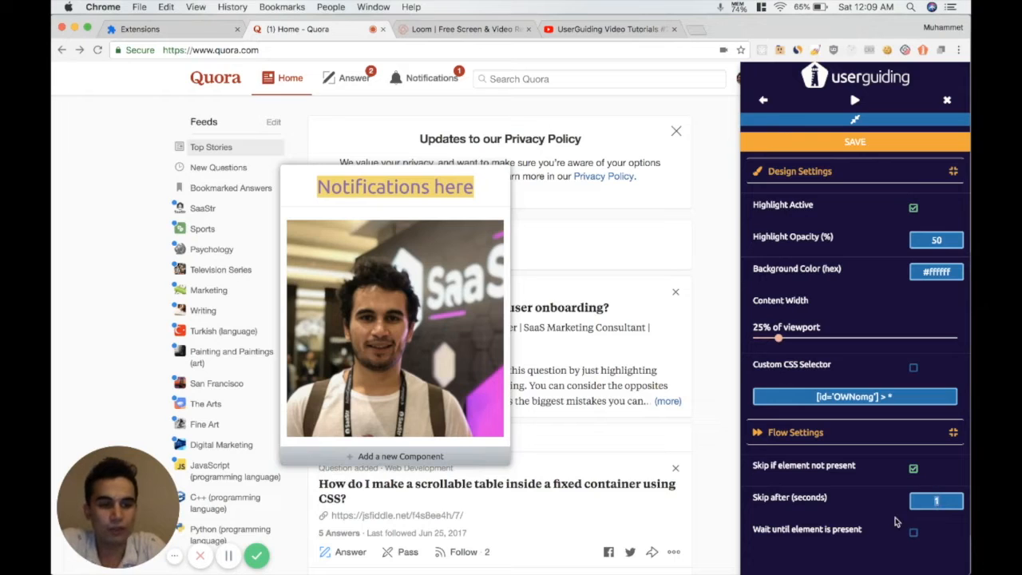
{"action": "left_click", "coordinate": [915, 535]}
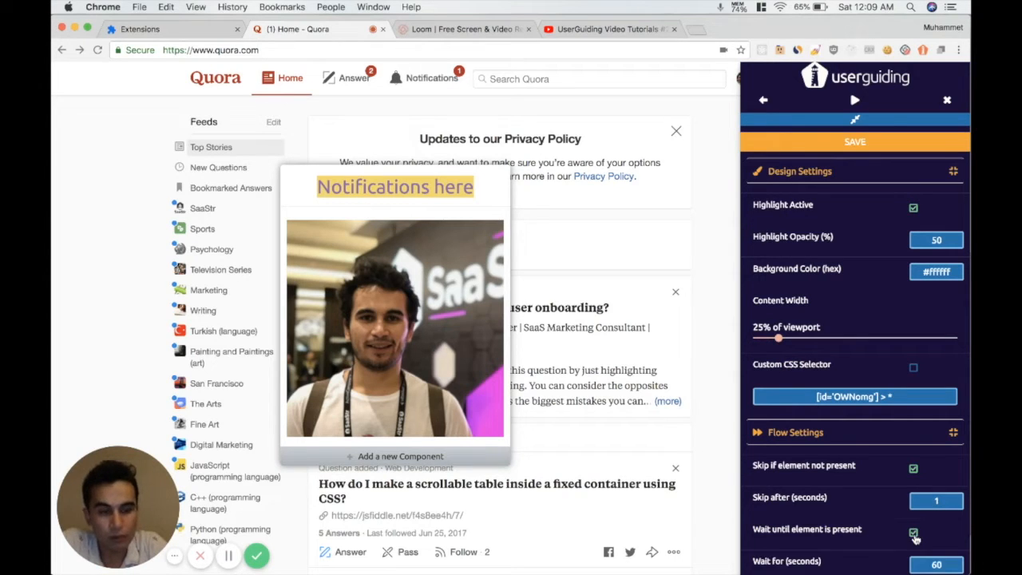
{"action": "scroll", "coordinate": [864, 508], "scroll_direction": "down", "scroll_amount": 1}
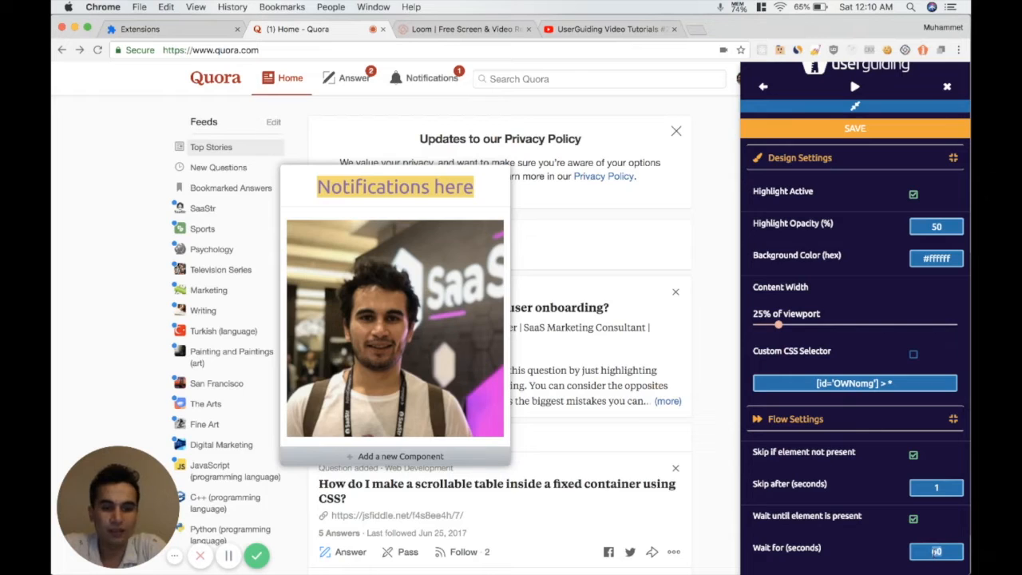
{"action": "type", "text": "900"}
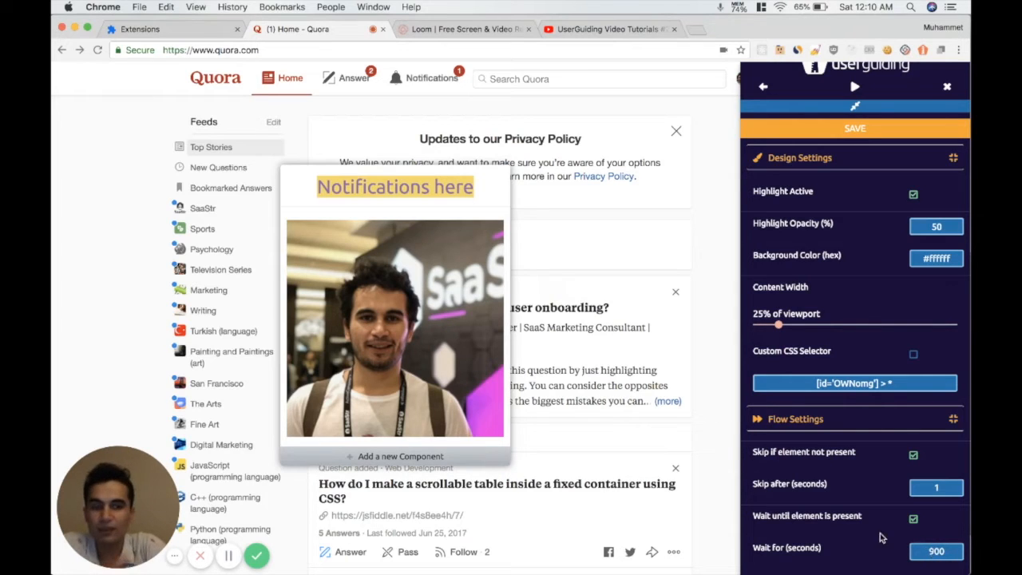
{"action": "scroll", "coordinate": [900, 220], "scroll_direction": "up", "scroll_amount": 1}
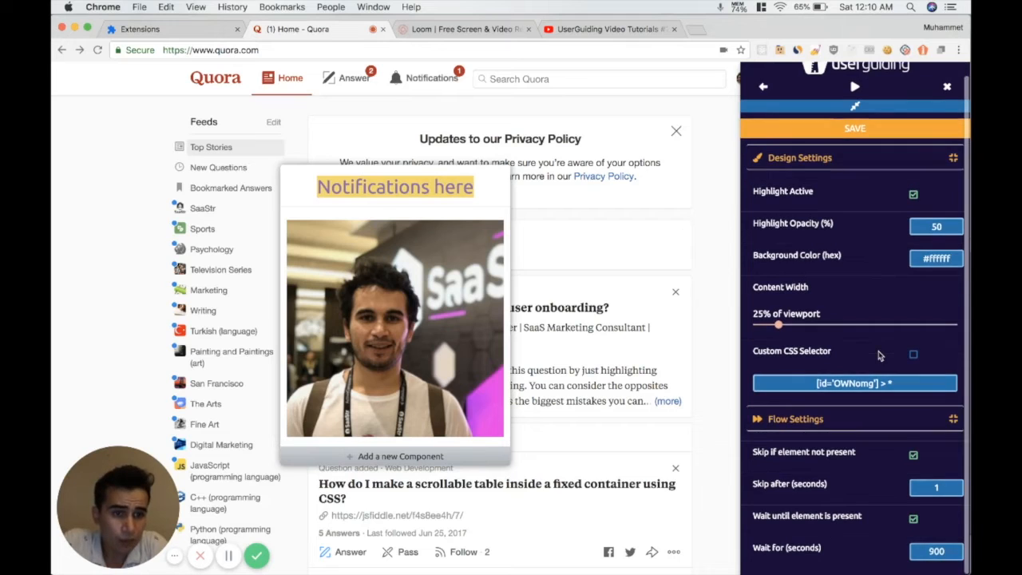
{"action": "scroll", "coordinate": [870, 151], "scroll_direction": "down", "scroll_amount": 1}
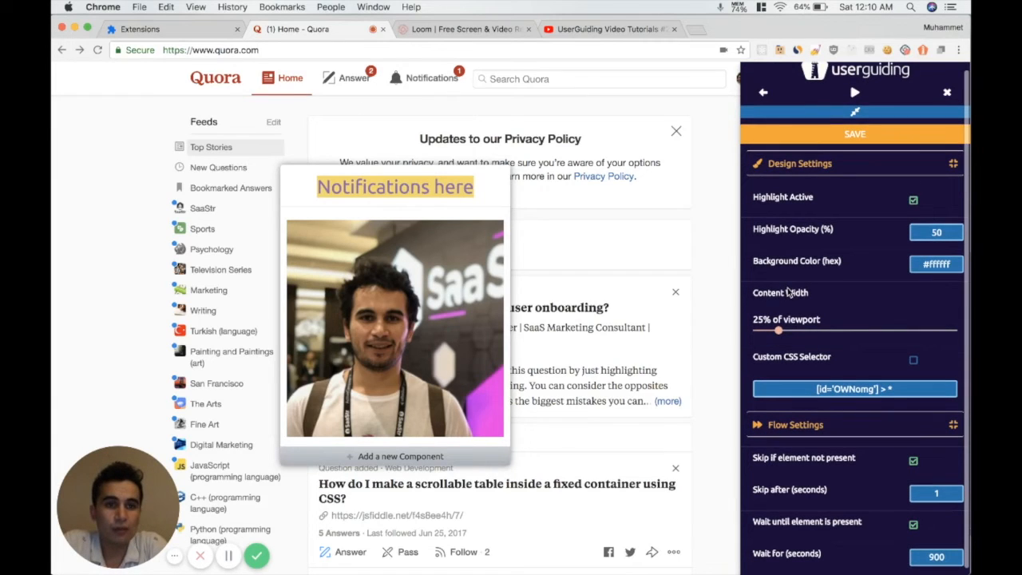
Close the tooltip step's editor and add an Input Field step targeting the Search Quora box.
{"action": "left_click", "coordinate": [947, 93]}
{"action": "left_click", "coordinate": [863, 276]}
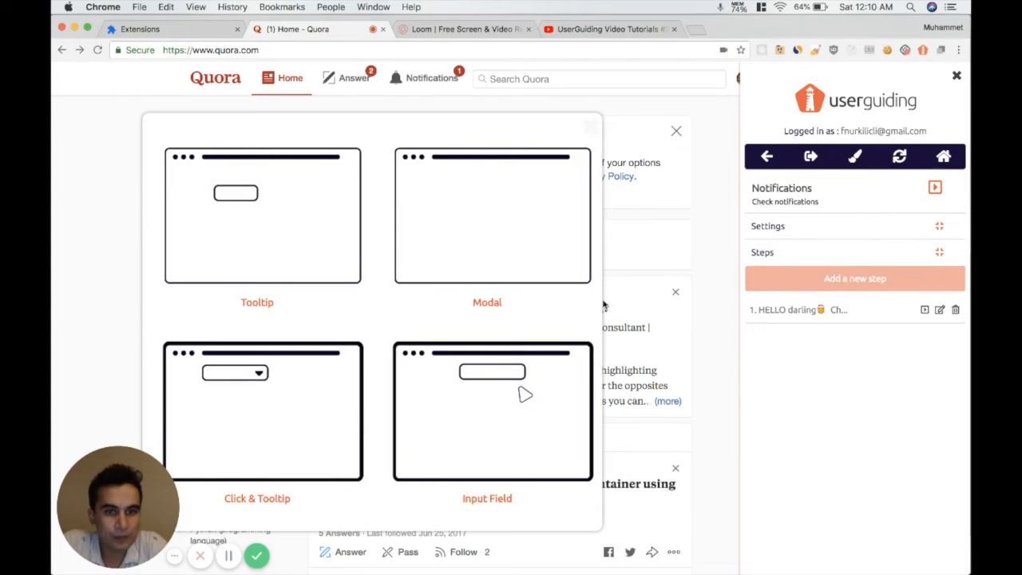
{"action": "left_click", "coordinate": [443, 414]}
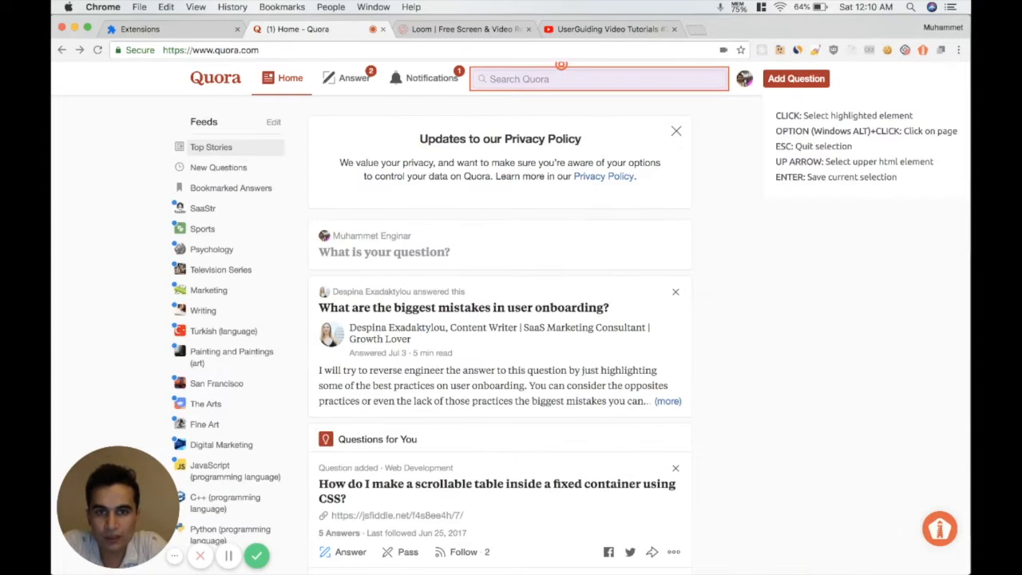
{"action": "scroll", "coordinate": [407, 343], "scroll_direction": "down", "scroll_amount": 15}
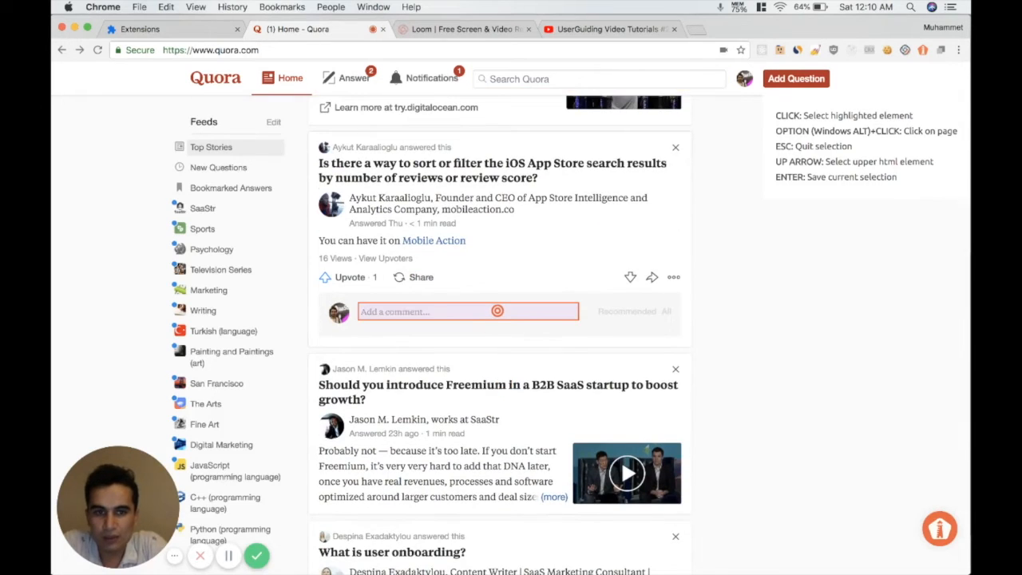
{"action": "scroll", "coordinate": [497, 310], "scroll_direction": "down", "scroll_amount": 10}
{"action": "scroll", "coordinate": [496, 310], "scroll_direction": "down", "scroll_amount": 10}
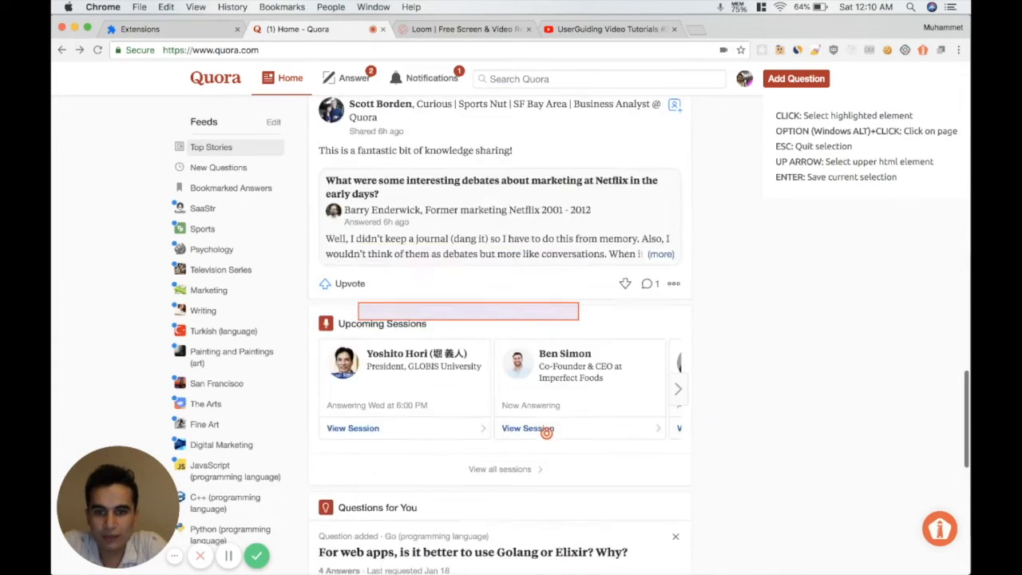
{"action": "scroll", "coordinate": [548, 430], "scroll_direction": "up", "scroll_amount": 10}
{"action": "scroll", "coordinate": [547, 430], "scroll_direction": "up", "scroll_amount": 5}
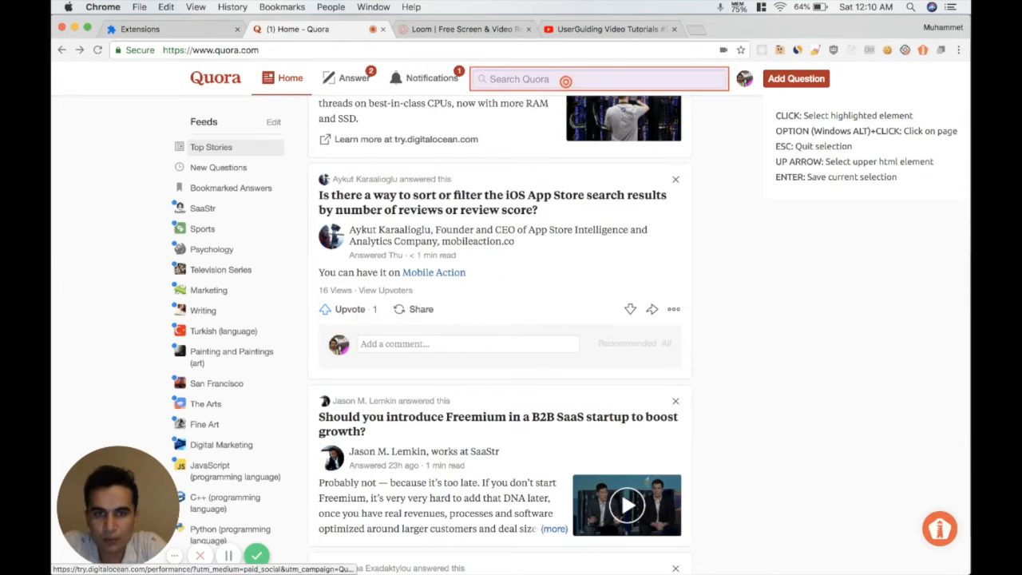
{"action": "left_click", "coordinate": [511, 88]}
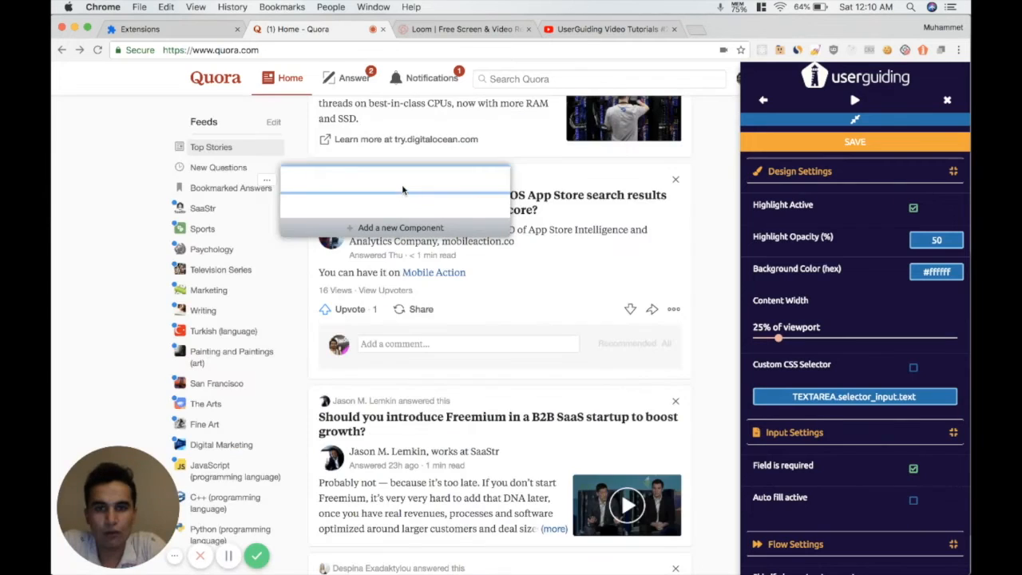
Try enabling auto fill in the input step's Input Settings, and close the step without saving.
{"action": "left_click", "coordinate": [414, 180]}
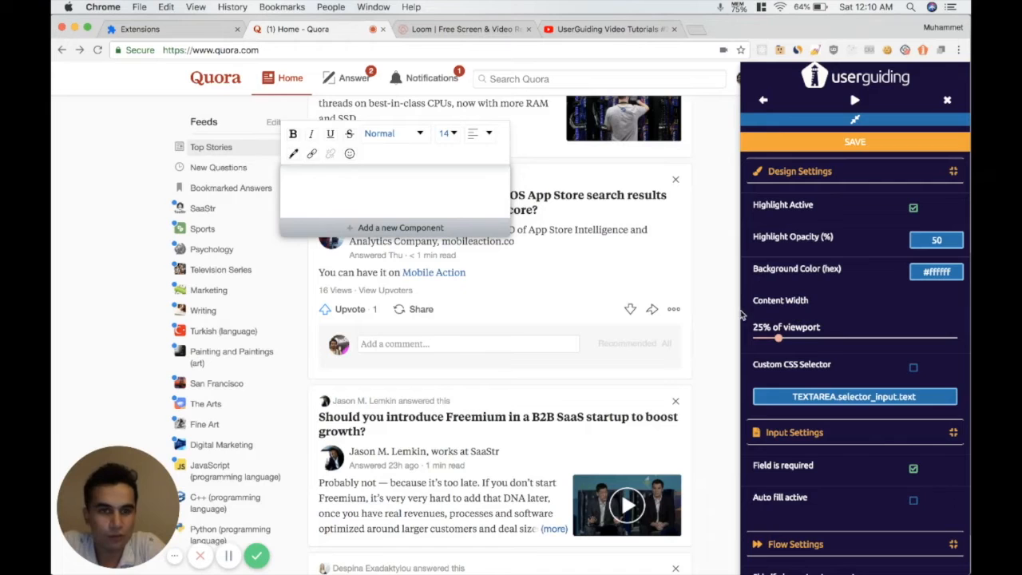
{"action": "left_click", "coordinate": [266, 182]}
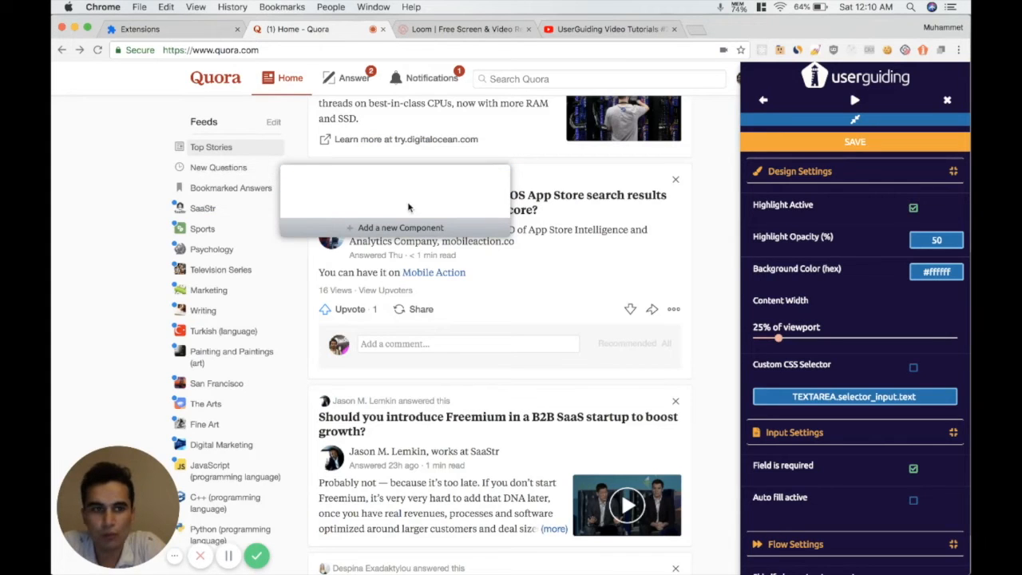
{"action": "scroll", "coordinate": [931, 325], "scroll_direction": "down", "scroll_amount": 2}
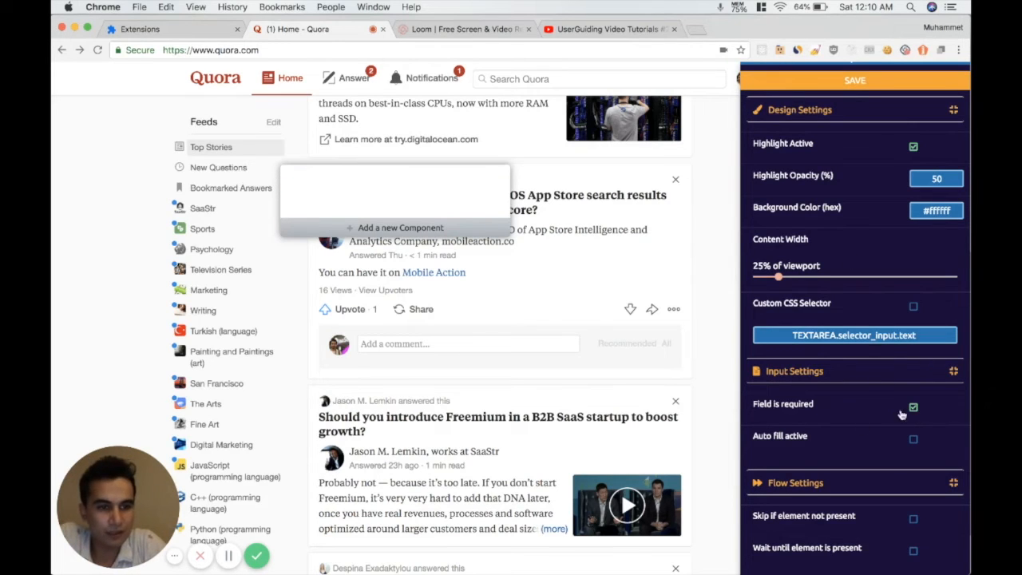
{"action": "scroll", "coordinate": [867, 386], "scroll_direction": "down", "scroll_amount": 1}
{"action": "scroll", "coordinate": [866, 387], "scroll_direction": "up", "scroll_amount": 2}
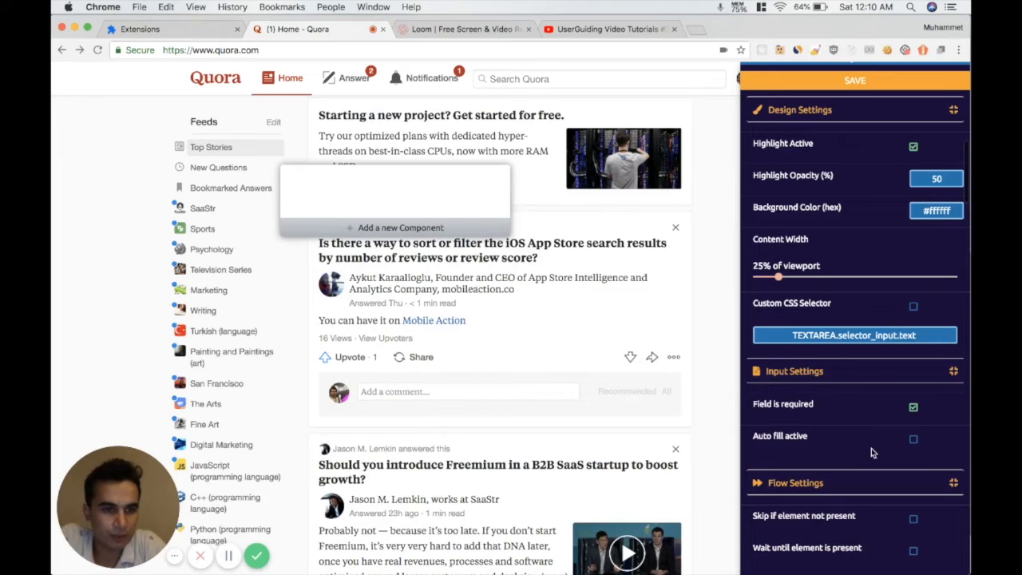
{"action": "left_click", "coordinate": [912, 439]}
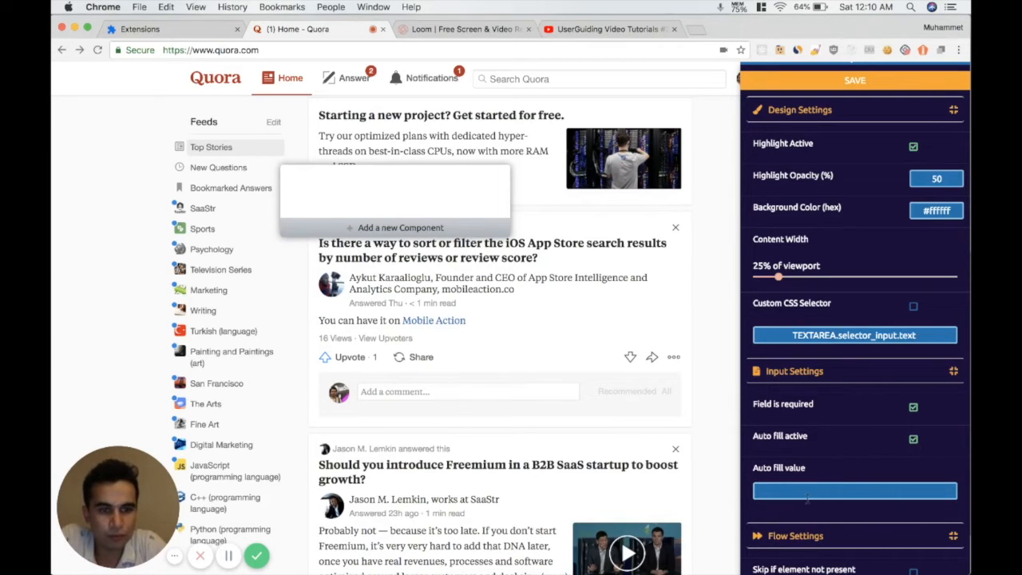
{"action": "scroll", "coordinate": [958, 391], "scroll_direction": "up", "scroll_amount": 2}
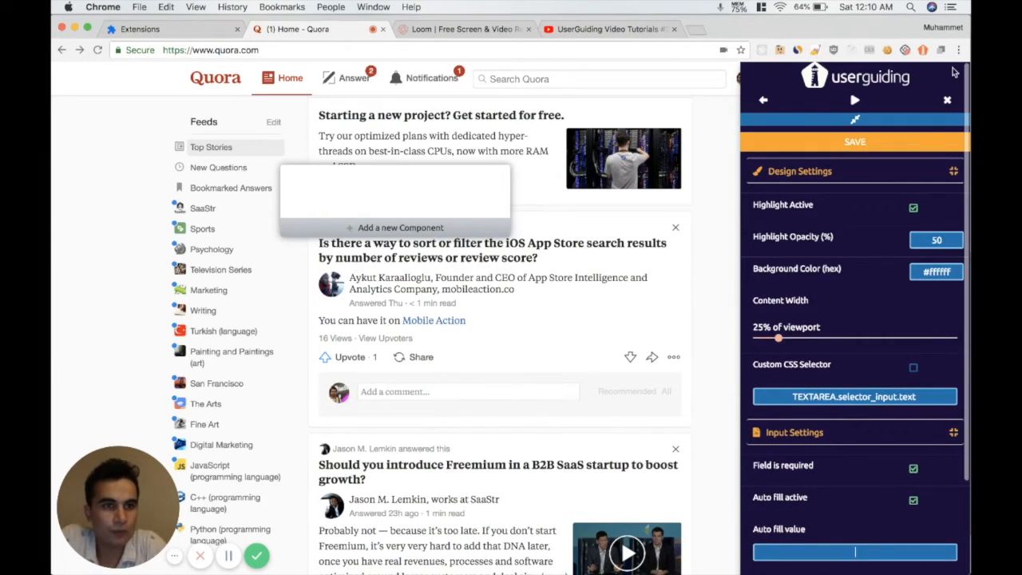
{"action": "left_click", "coordinate": [945, 101]}
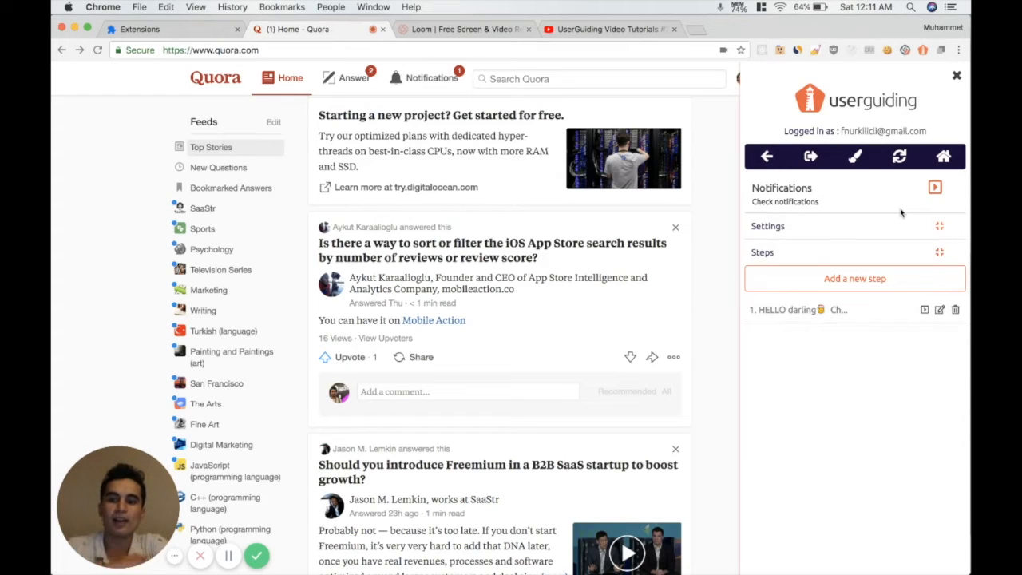
Return to the main list, switch to hotspots, and create a new hotspot named "Quora Feed".
{"action": "left_click", "coordinate": [942, 159]}
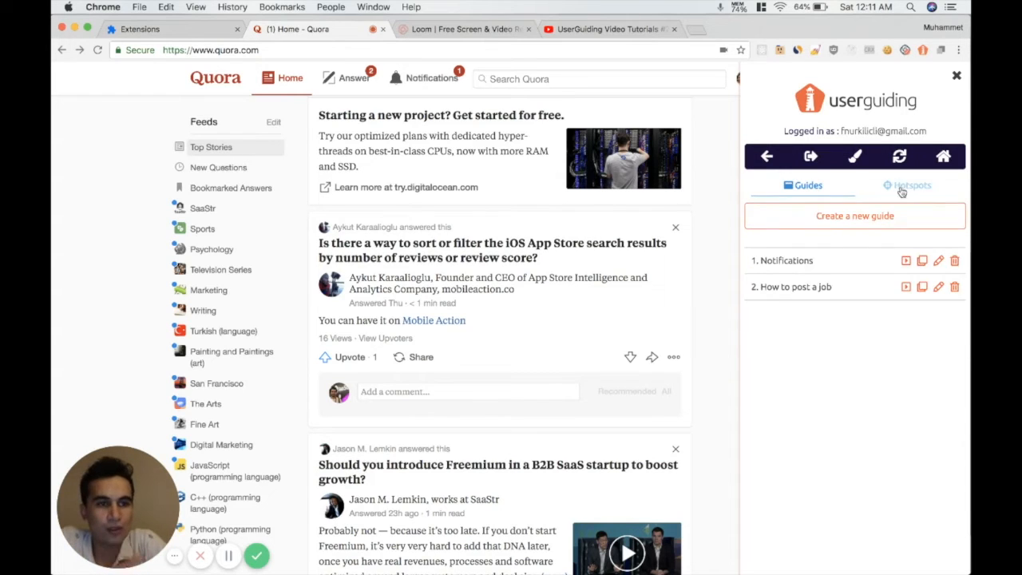
{"action": "left_click", "coordinate": [901, 189]}
{"action": "left_click", "coordinate": [867, 217]}
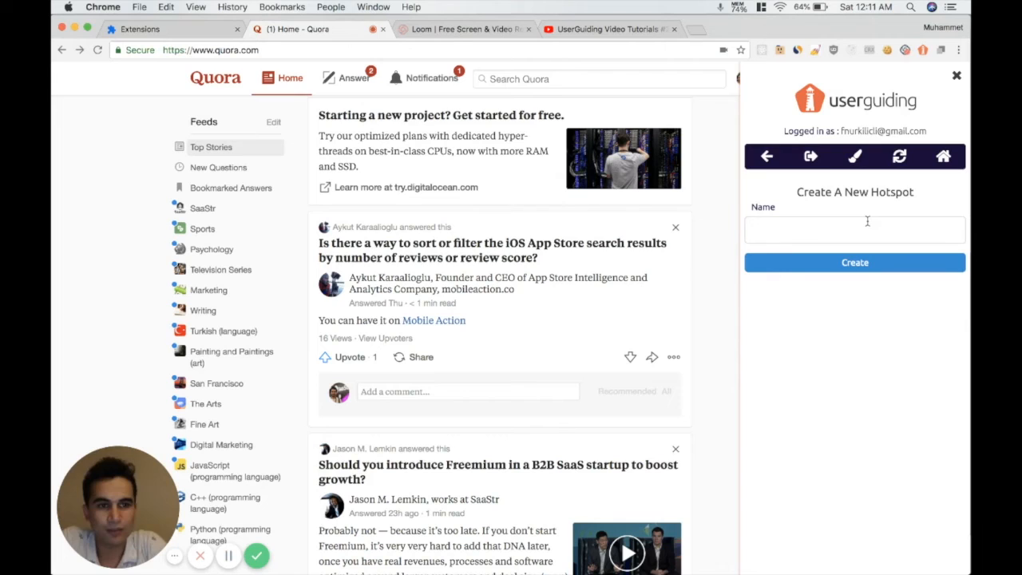
{"action": "left_click", "coordinate": [786, 237]}
{"action": "type", "text": "Quora Feed"}
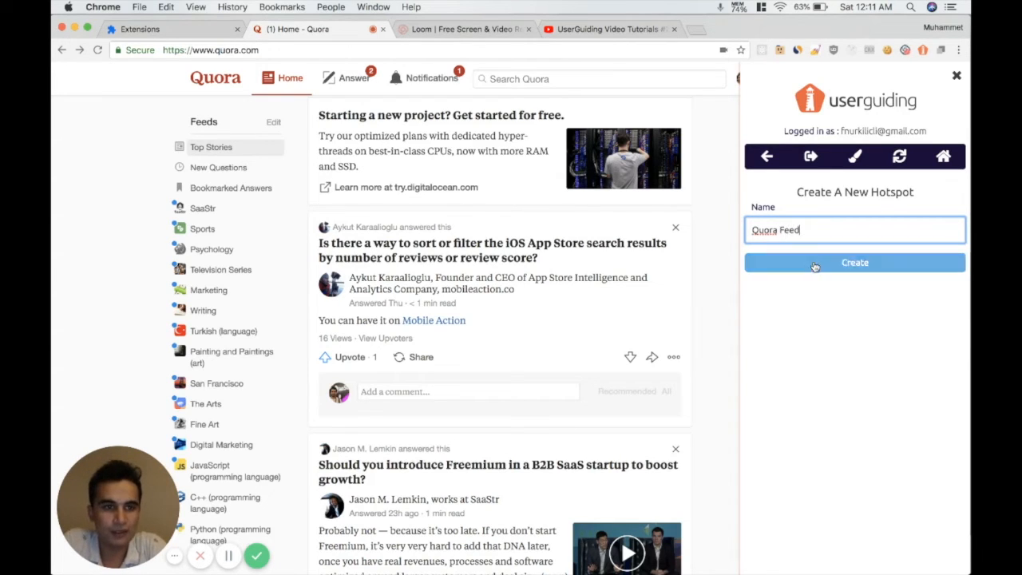
{"action": "left_click", "coordinate": [832, 262]}
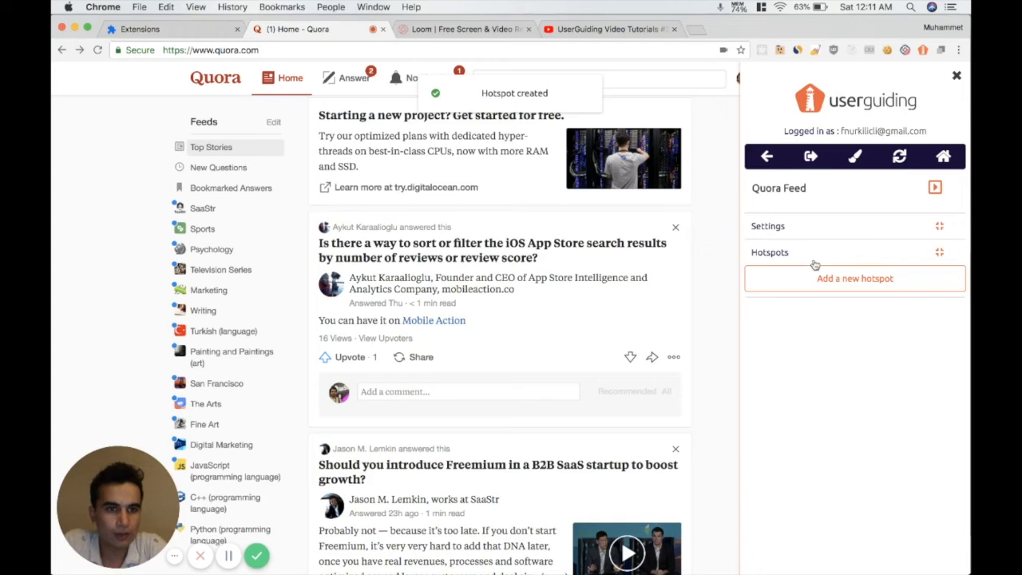
Add a hotspot on the Feeds heading with the text "Feeds" and save it.
{"action": "left_click", "coordinate": [830, 278]}
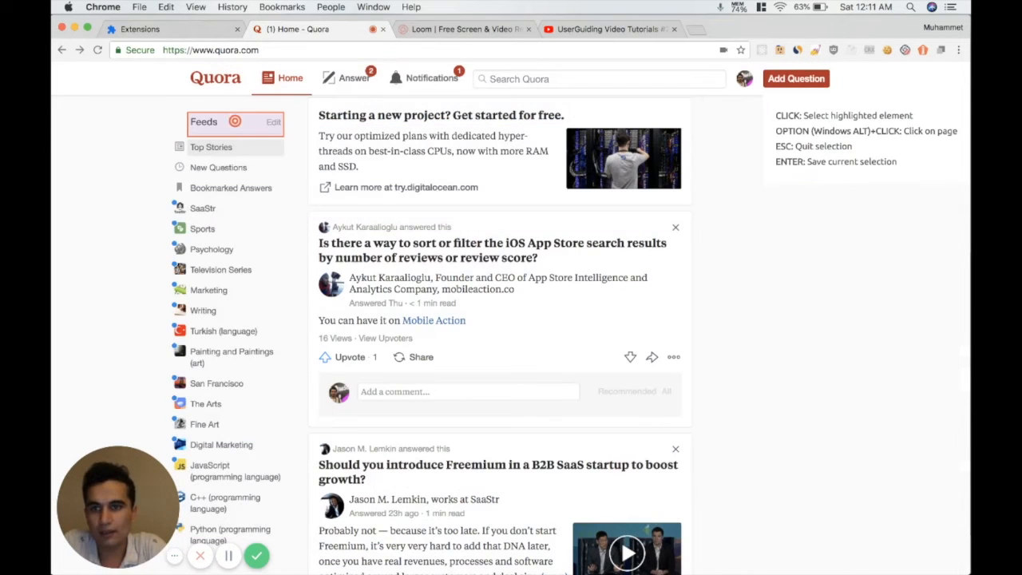
{"action": "left_click", "coordinate": [209, 122]}
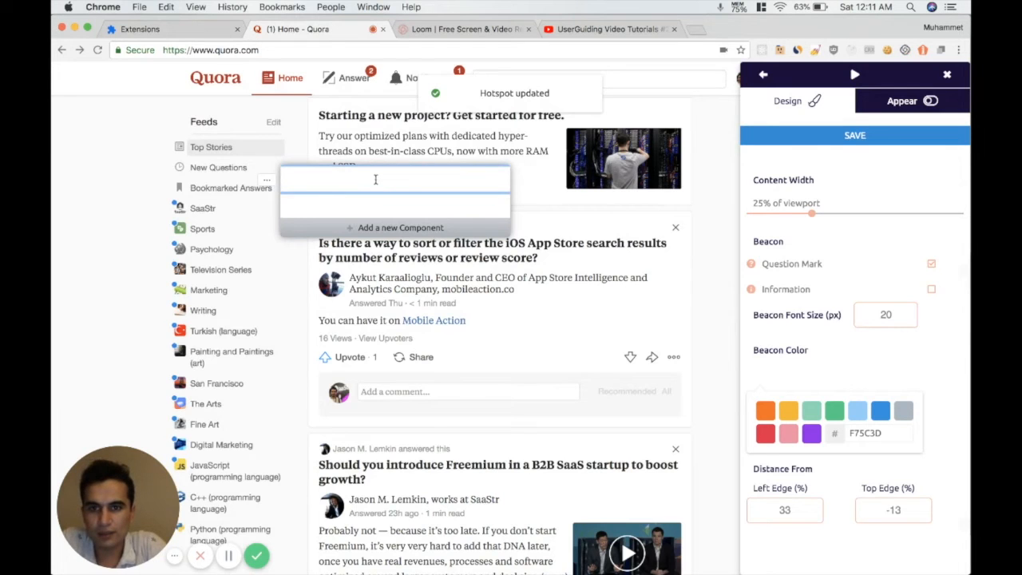
{"action": "left_click", "coordinate": [375, 180]}
{"action": "type", "text": "Feeds"}
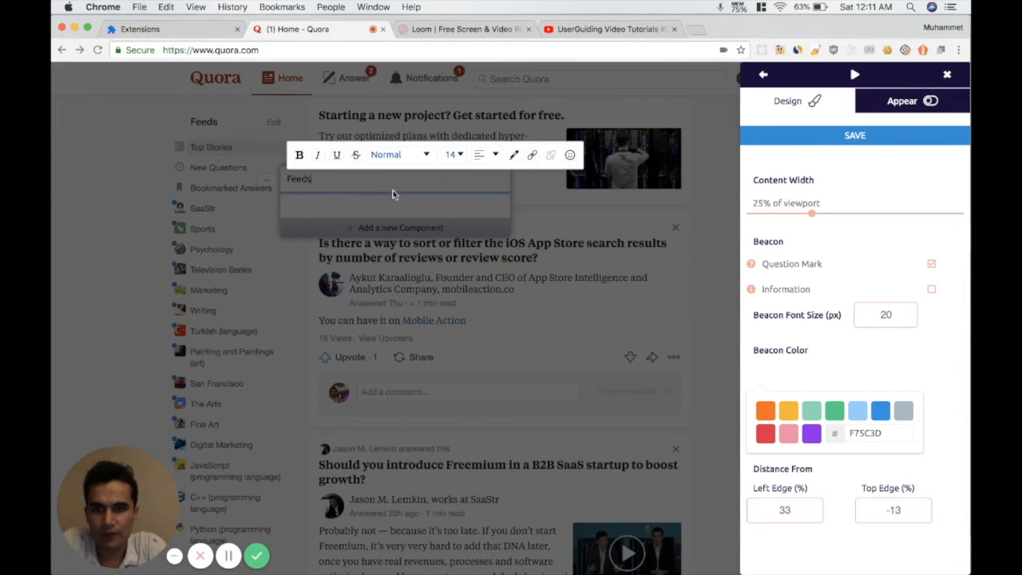
{"action": "left_click", "coordinate": [428, 221]}
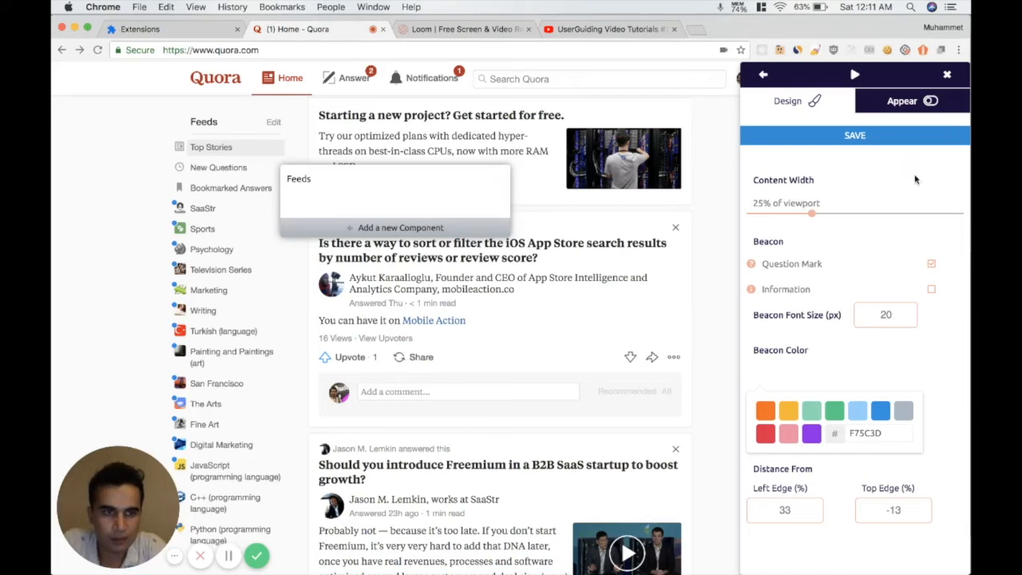
{"action": "left_click", "coordinate": [867, 137]}
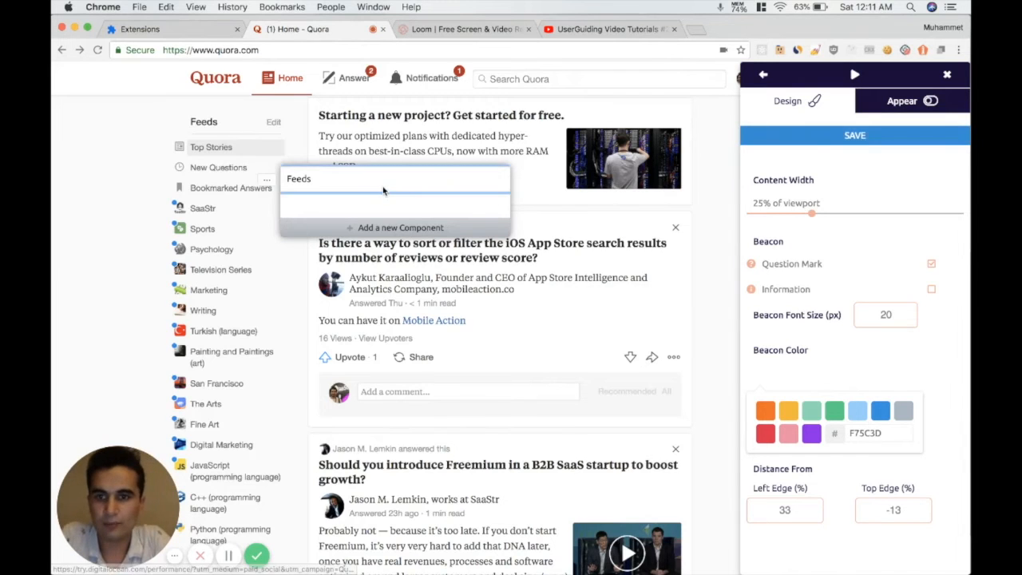
{"action": "left_click", "coordinate": [869, 137]}
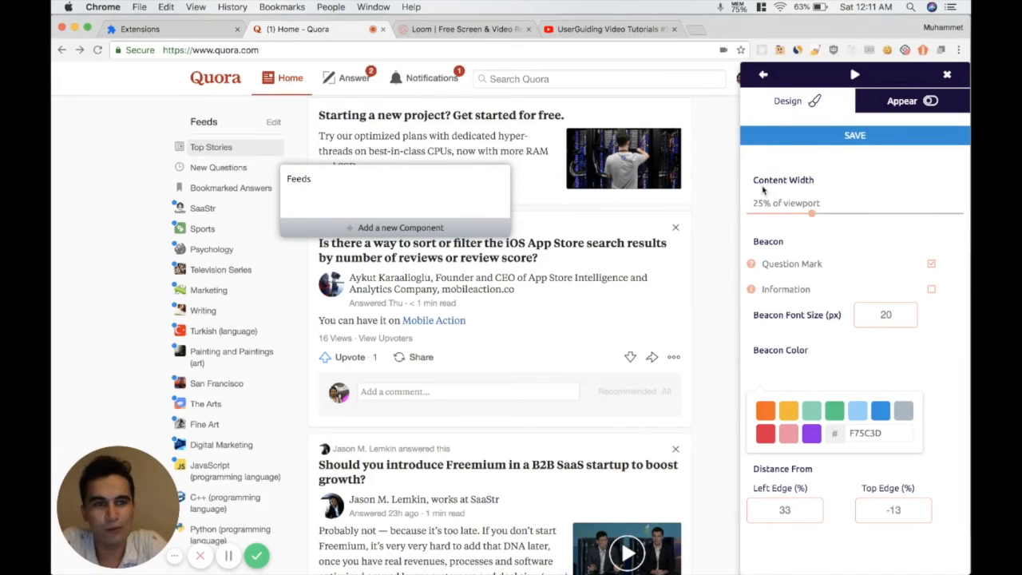
{"action": "left_click", "coordinate": [812, 142]}
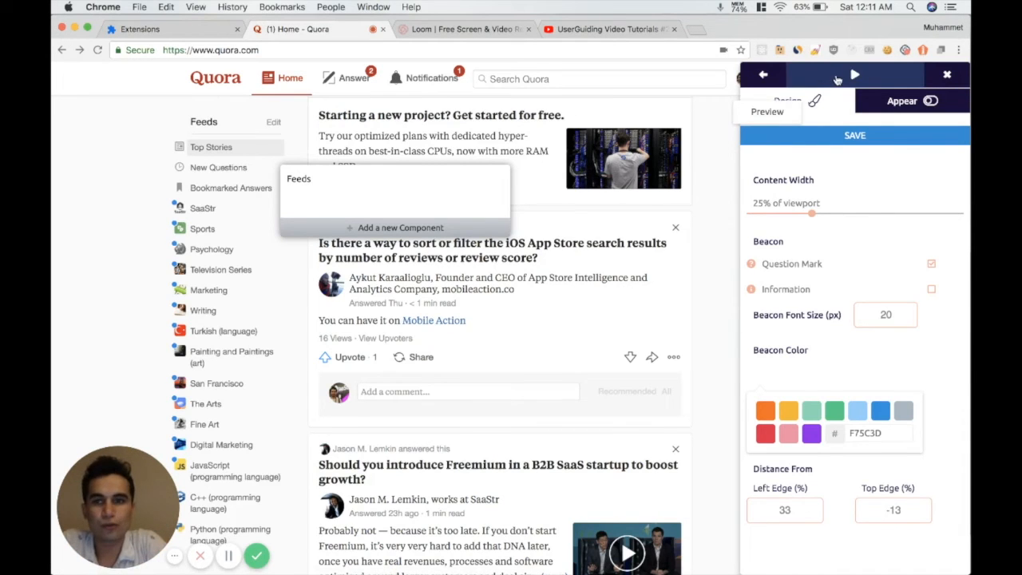
Preview the hotspot, set its content width to 20% of viewport and its beacon color to pink F78DA7.
{"action": "left_click", "coordinate": [836, 79]}
{"action": "mouse_move", "coordinate": [229, 123]}
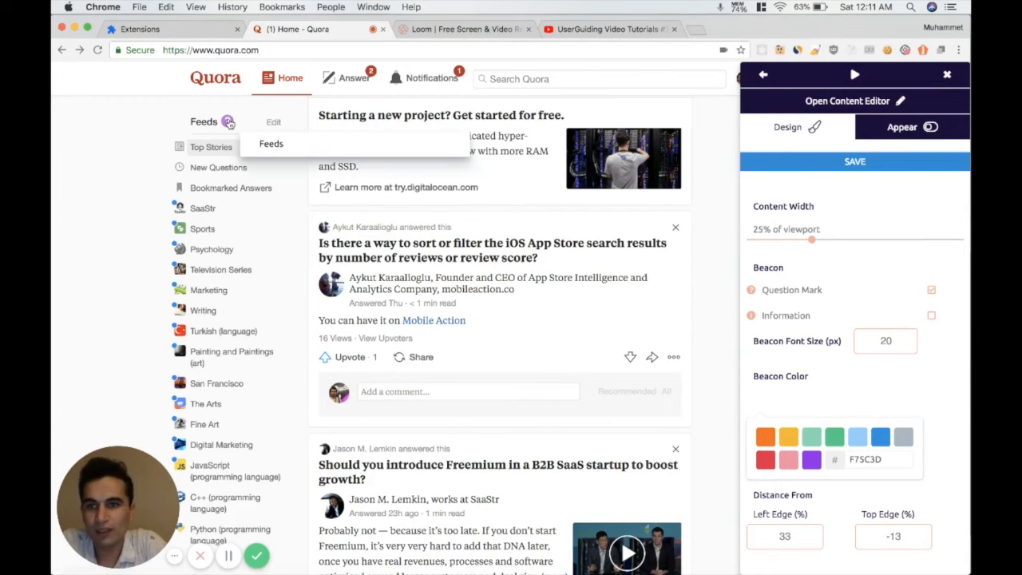
{"action": "mouse_move", "coordinate": [811, 239]}
{"action": "left_mouse_down"}
{"action": "mouse_move", "coordinate": [842, 243]}
{"action": "mouse_move", "coordinate": [789, 250]}
{"action": "mouse_move", "coordinate": [812, 252]}
{"action": "mouse_move", "coordinate": [790, 254]}
{"action": "mouse_move", "coordinate": [800, 254]}
{"action": "left_mouse_up"}
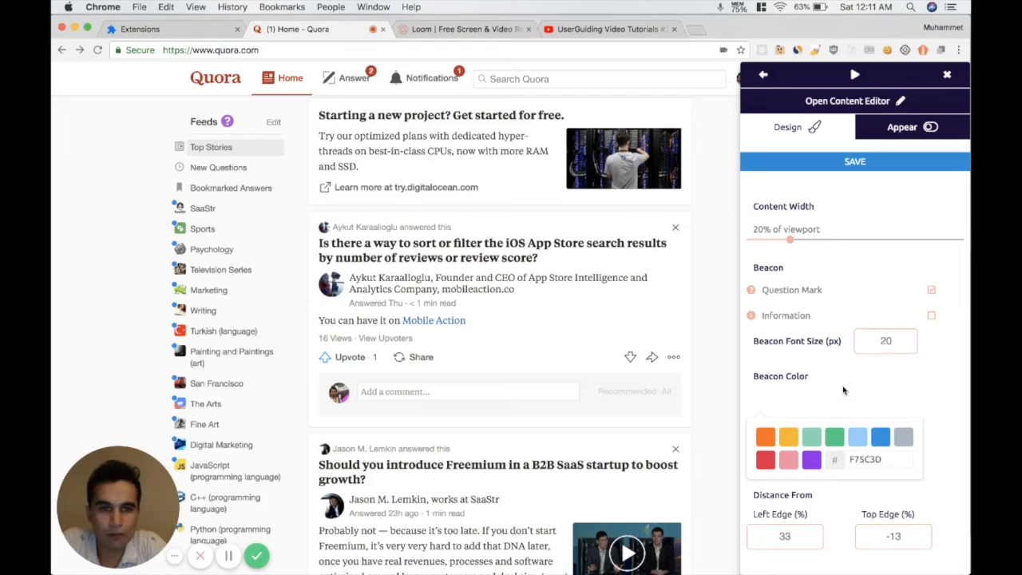
{"action": "left_click", "coordinate": [813, 461]}
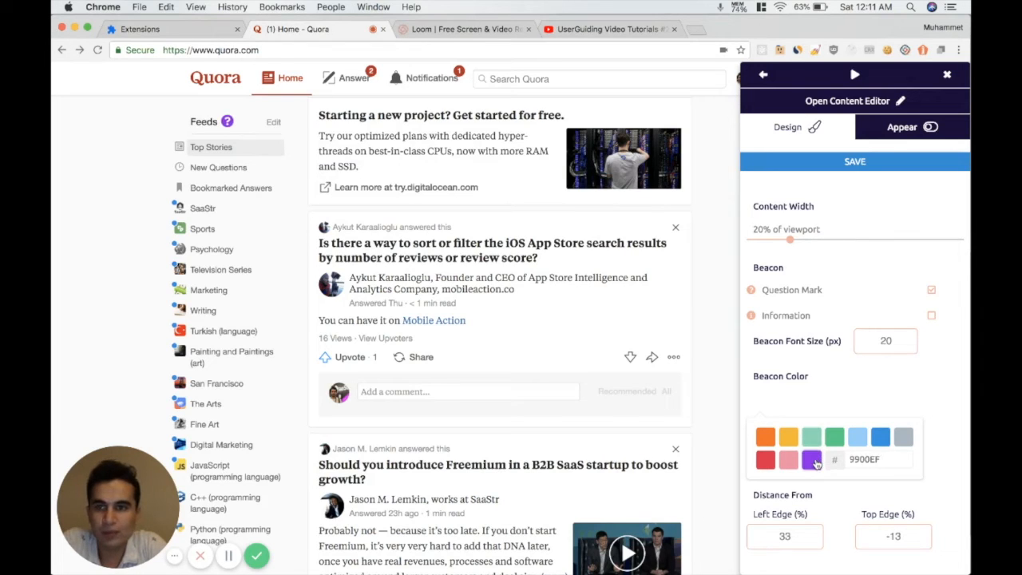
{"action": "left_click", "coordinate": [788, 461]}
Set the beacon's distance from the left edge to 50% and check its tooltip beside the Feeds heading.
{"action": "left_click", "coordinate": [785, 537]}
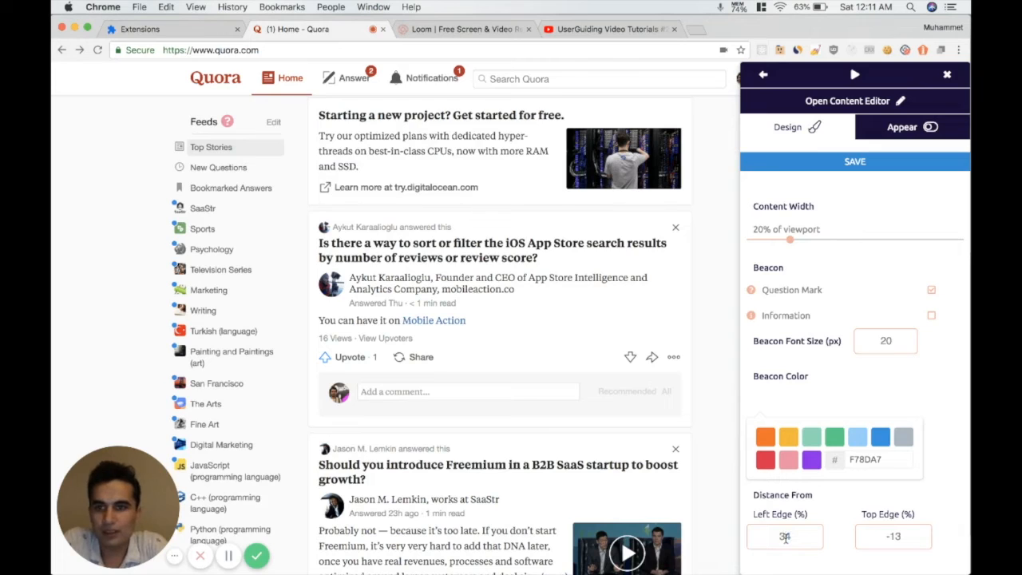
{"action": "key", "text": "BackSpace"}
{"action": "key", "text": "BackSpace"}
{"action": "type", "text": "5045"}
{"action": "key", "text": "BackSpace"}
{"action": "key", "text": "BackSpace"}
{"action": "key", "text": "BackSpace"}
{"action": "type", "text": "0"}
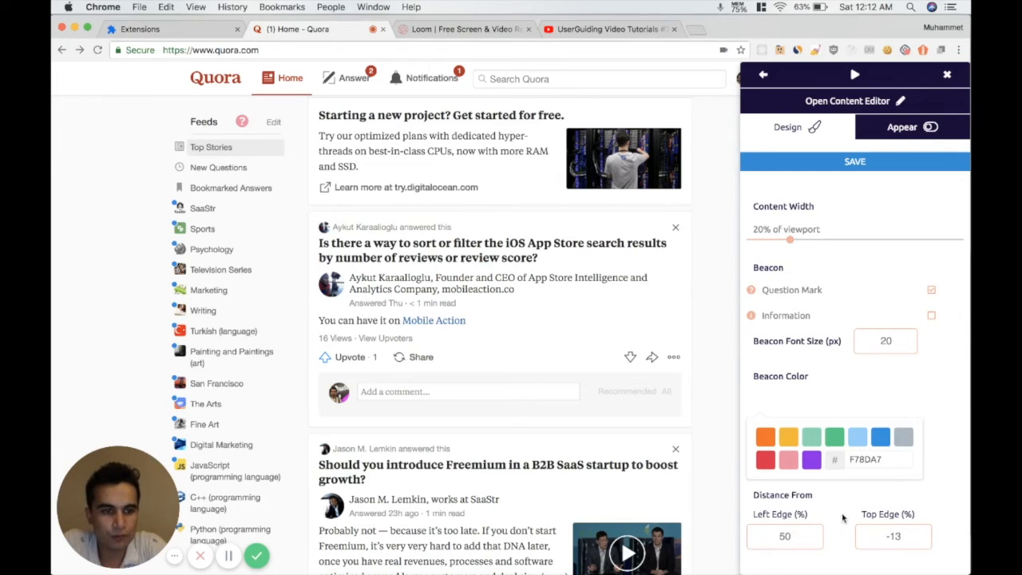
{"action": "mouse_move", "coordinate": [239, 124]}
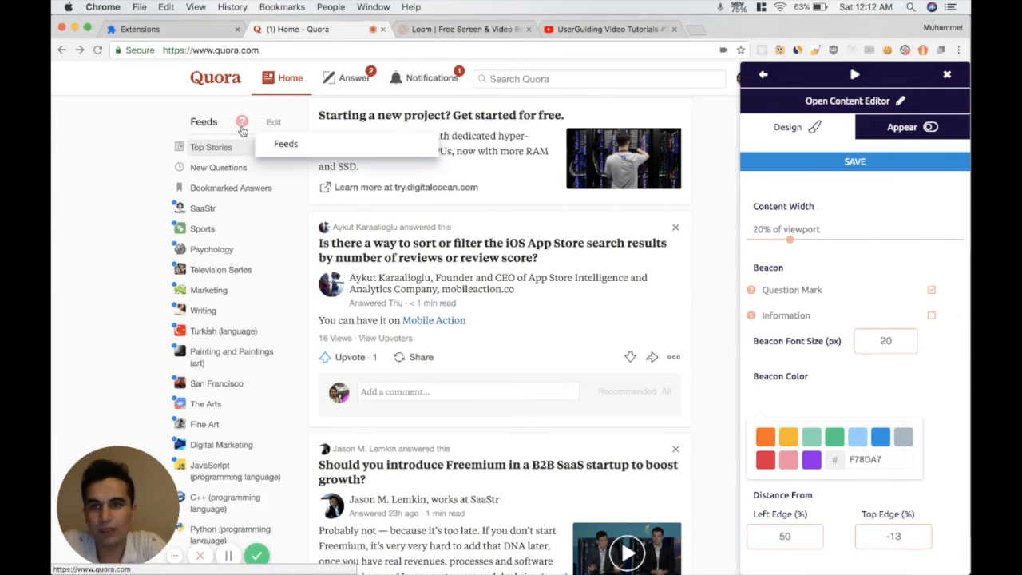
Set the hotspot to show when clicked with the hide option NotShown, and test the beacon.
{"action": "left_click", "coordinate": [924, 138]}
{"action": "left_click", "coordinate": [824, 227]}
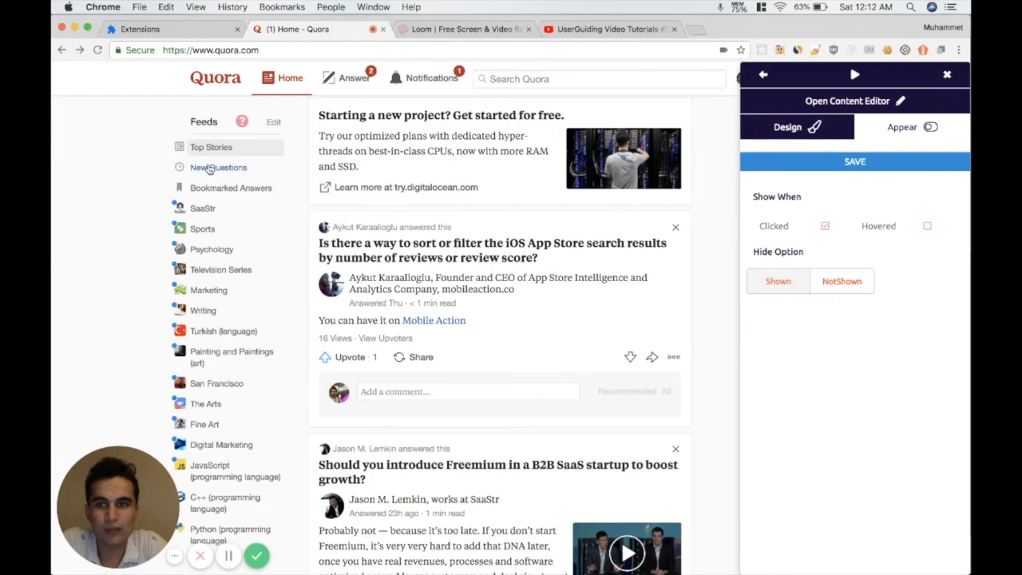
{"action": "mouse_move", "coordinate": [242, 124]}
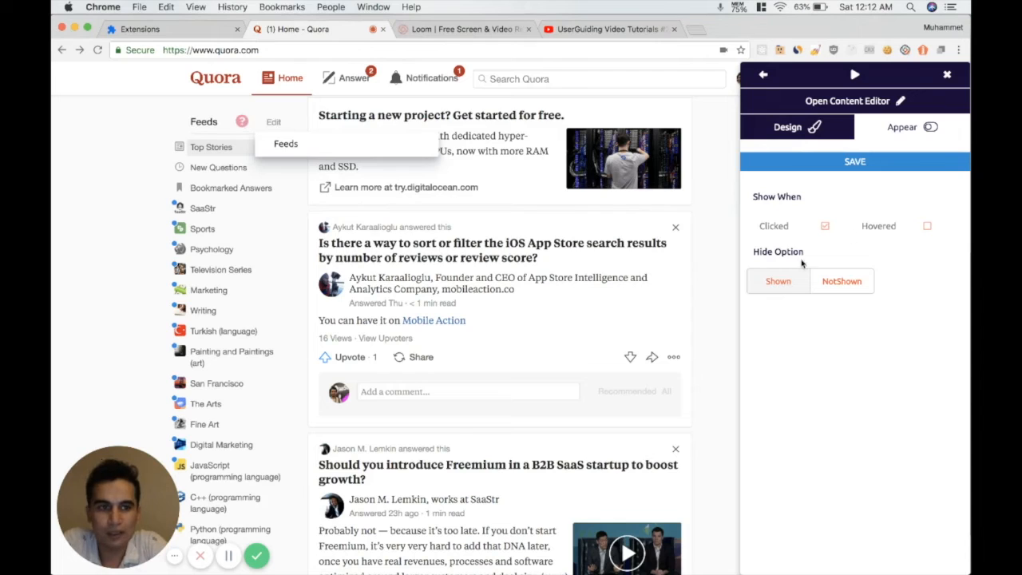
{"action": "left_click", "coordinate": [841, 281]}
{"action": "left_click", "coordinate": [240, 125]}
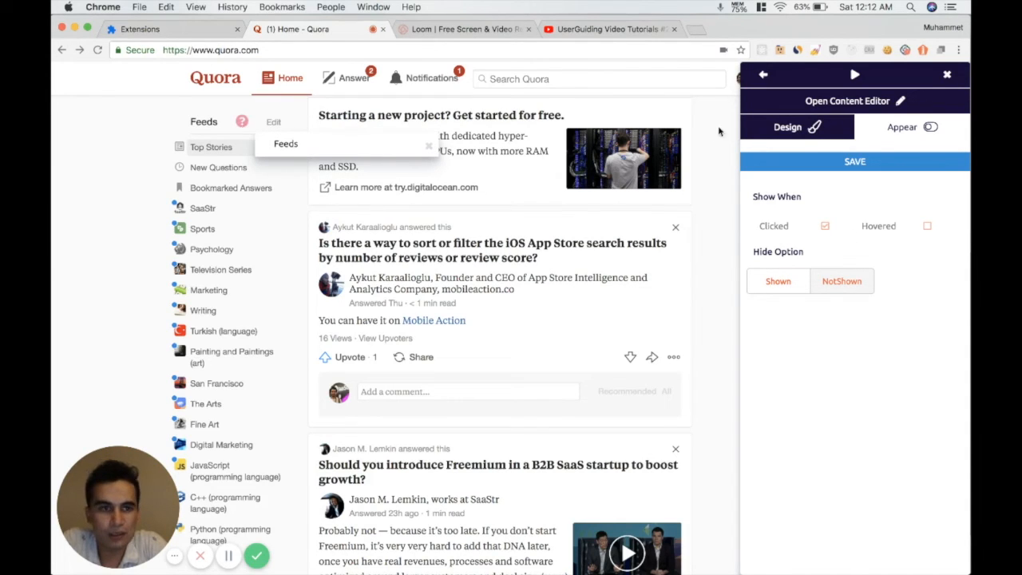
Reopen the hotspot's content editor and move the settings panel to the opposite side of the page.
{"action": "left_click", "coordinate": [849, 102]}
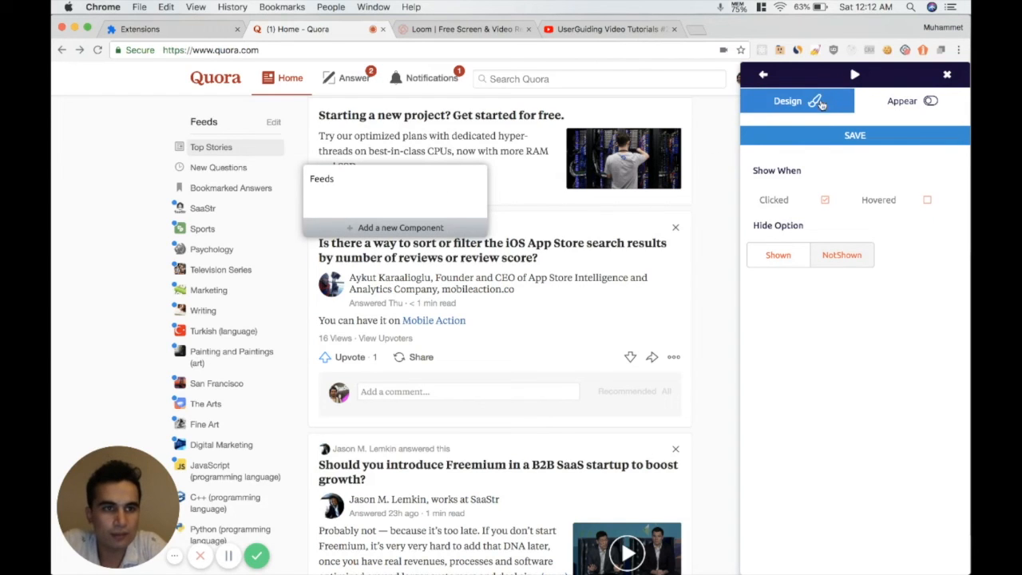
{"action": "left_click", "coordinate": [762, 74]}
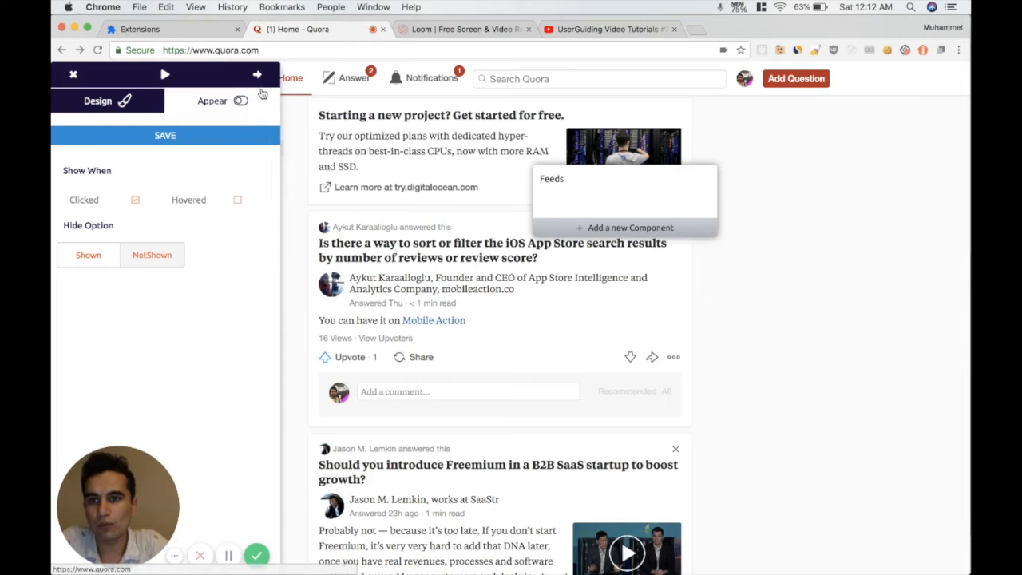
Set the hotspot's hide option to Shown and leave its content editor.
{"action": "left_click", "coordinate": [256, 75]}
{"action": "left_click", "coordinate": [762, 74]}
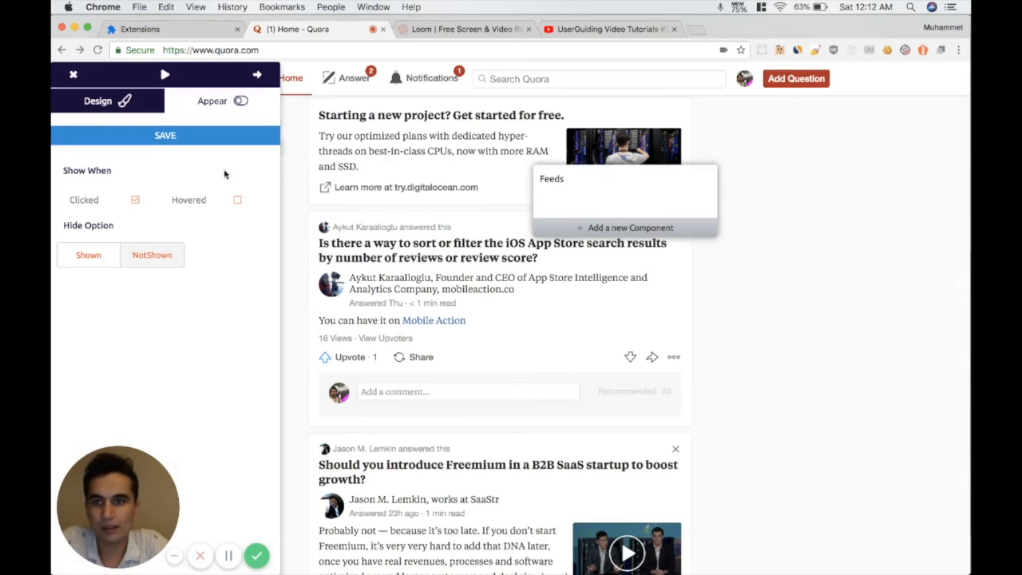
{"action": "left_click", "coordinate": [88, 255]}
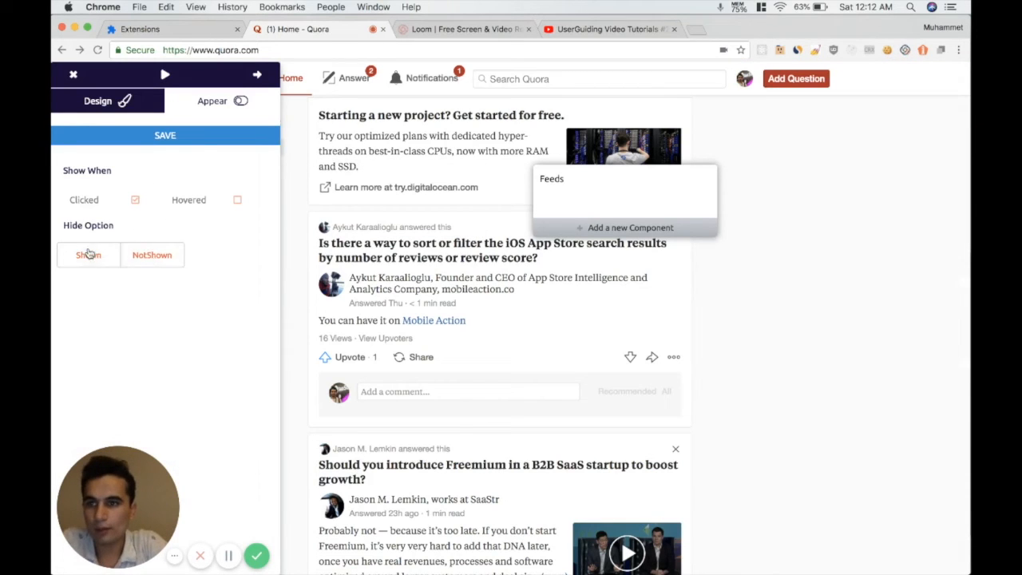
{"action": "left_click", "coordinate": [73, 74]}
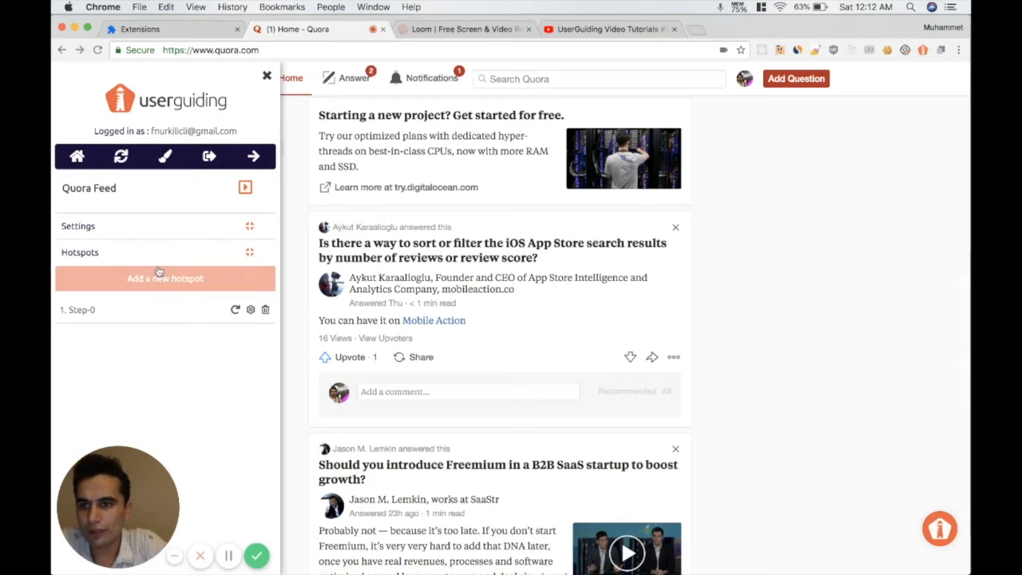
Return to the guides overview, open the Notifications guide and edit its "HELLO darling" step.
{"action": "left_click", "coordinate": [76, 157]}
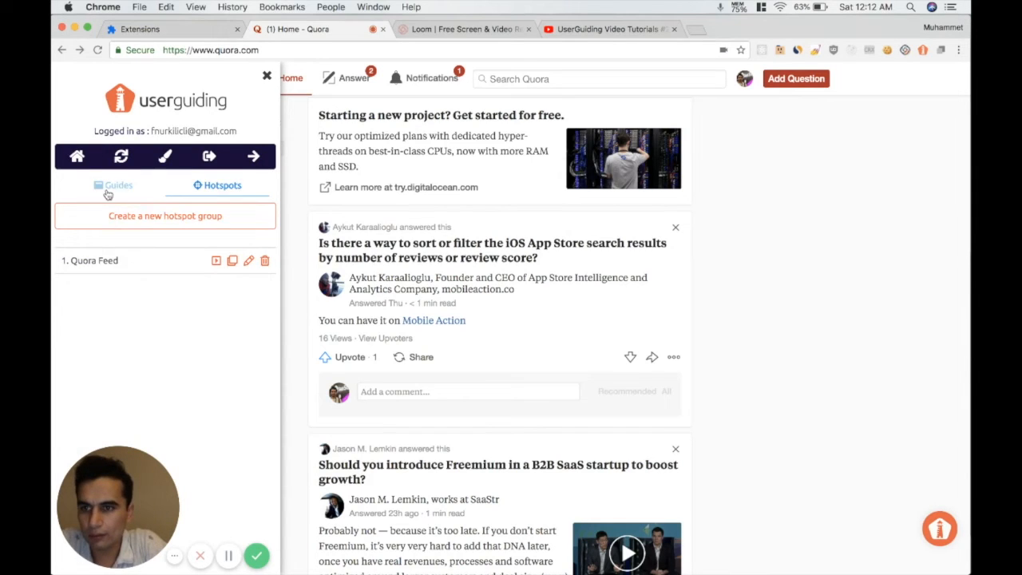
{"action": "left_click", "coordinate": [111, 187]}
{"action": "left_click", "coordinate": [249, 261]}
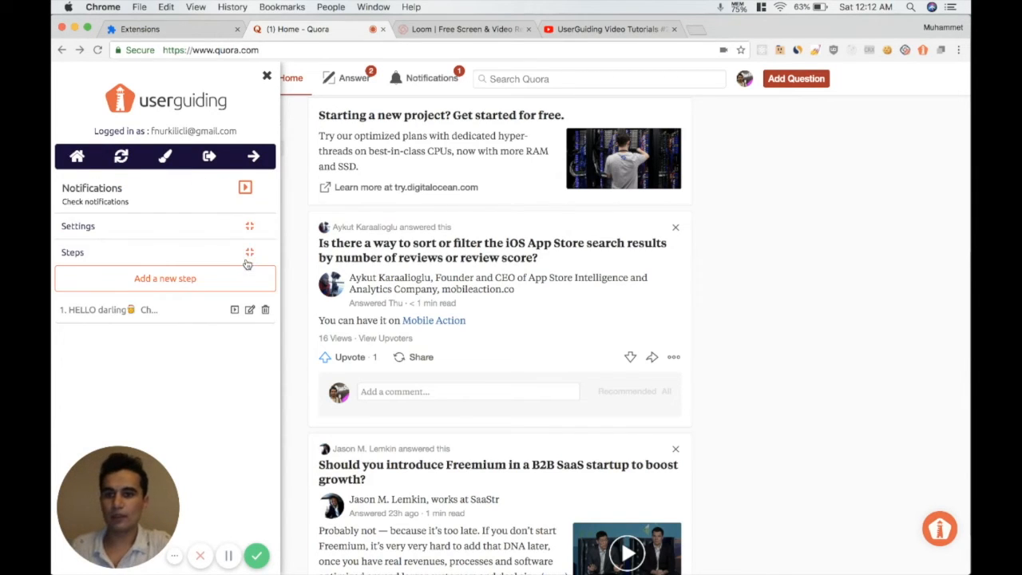
{"action": "left_click", "coordinate": [247, 309]}
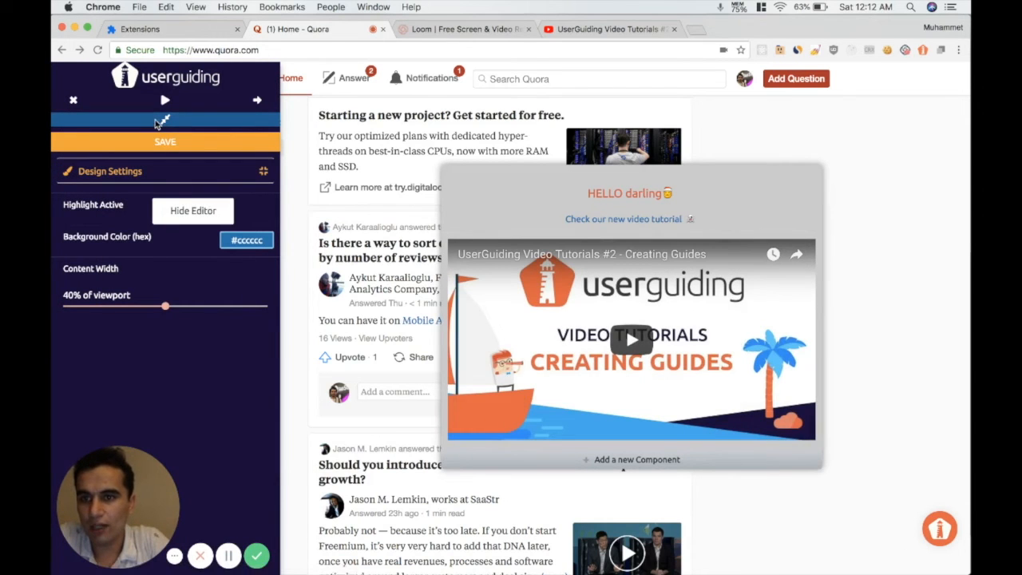
Collapse and expand the guide step's settings panel to reveal the Quora page beneath it.
{"action": "left_click", "coordinate": [165, 119]}
{"action": "left_click", "coordinate": [157, 97]}
{"action": "left_click", "coordinate": [158, 124]}
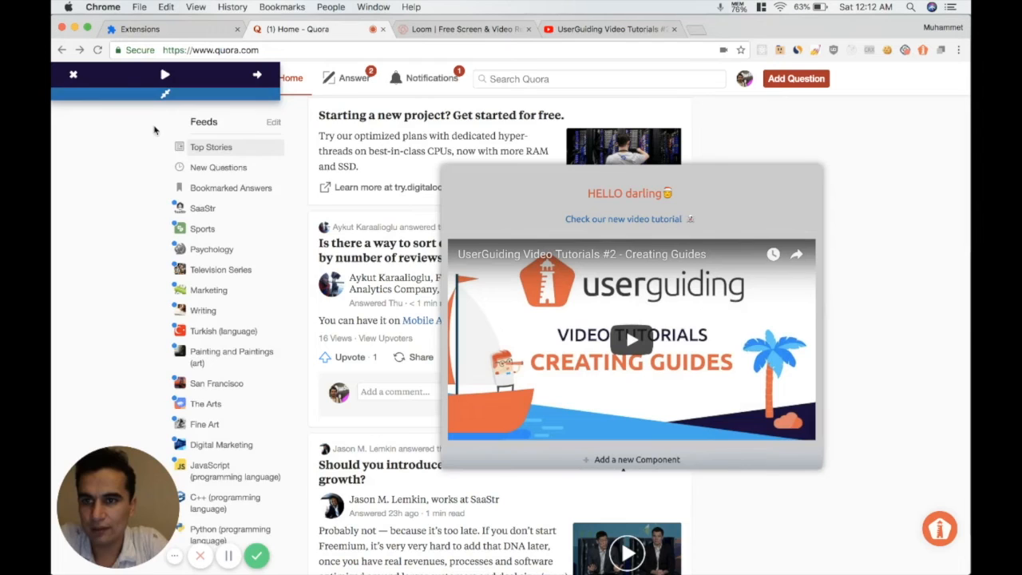
{"action": "left_click", "coordinate": [155, 100]}
{"action": "left_click", "coordinate": [155, 125]}
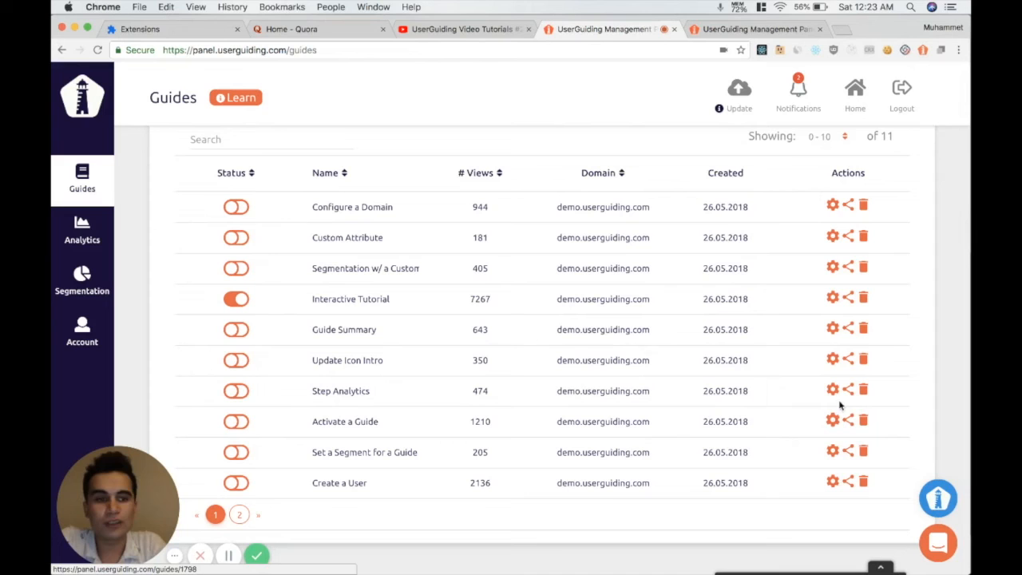
Get the sharable link of the Create a User guide from the UserGuiding management panel's guide list.
{"action": "scroll", "coordinate": [804, 214], "scroll_direction": "up", "scroll_amount": 2}
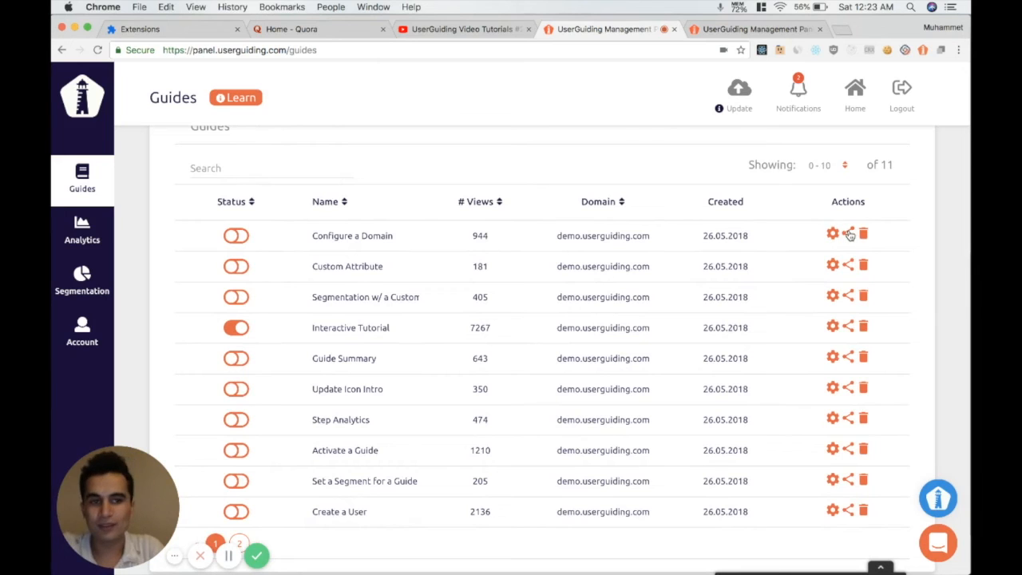
{"action": "scroll", "coordinate": [789, 346], "scroll_direction": "down", "scroll_amount": 1}
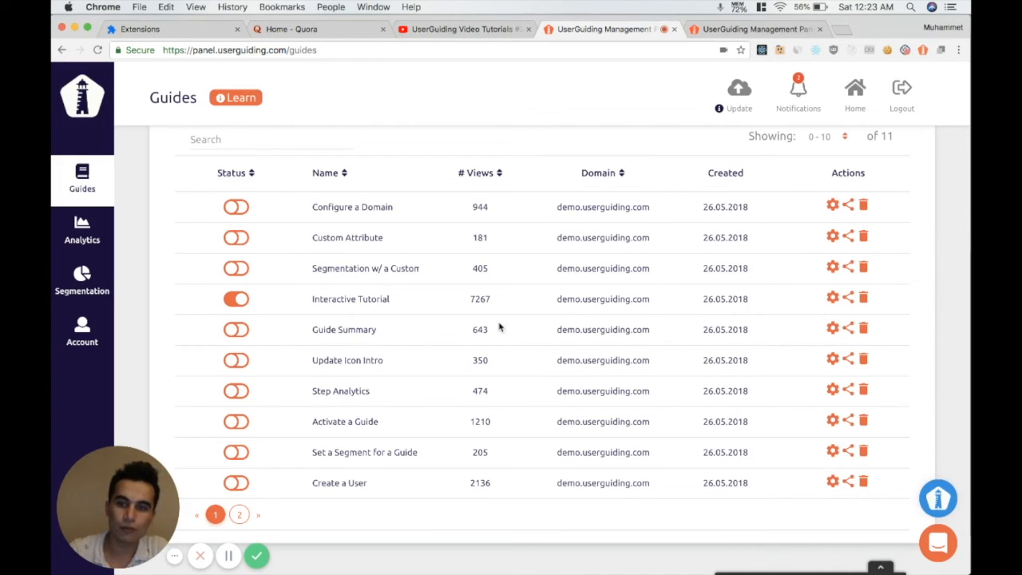
{"action": "left_click", "coordinate": [851, 485]}
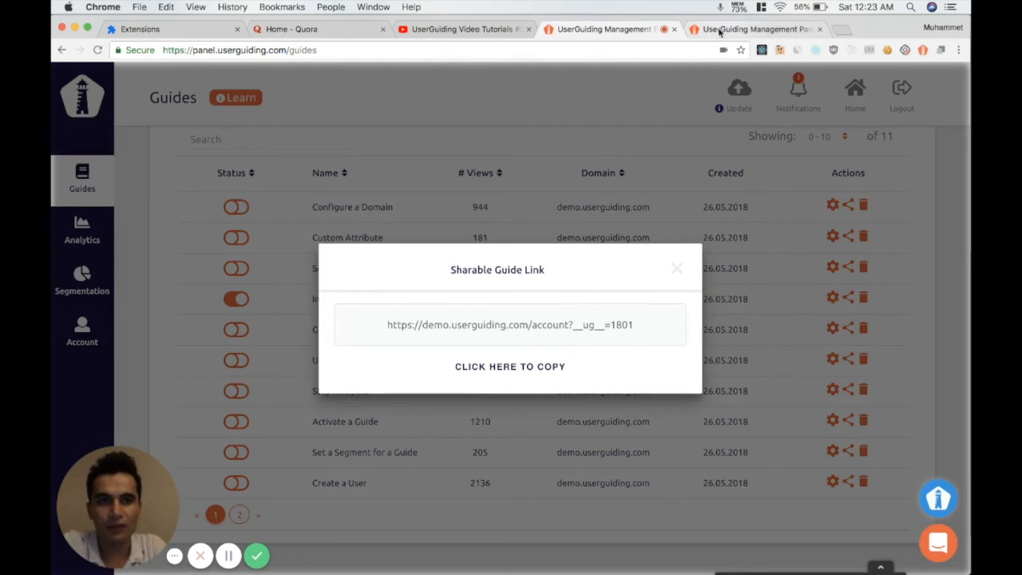
{"action": "left_click", "coordinate": [594, 46]}
{"action": "key", "text": "super+v"}
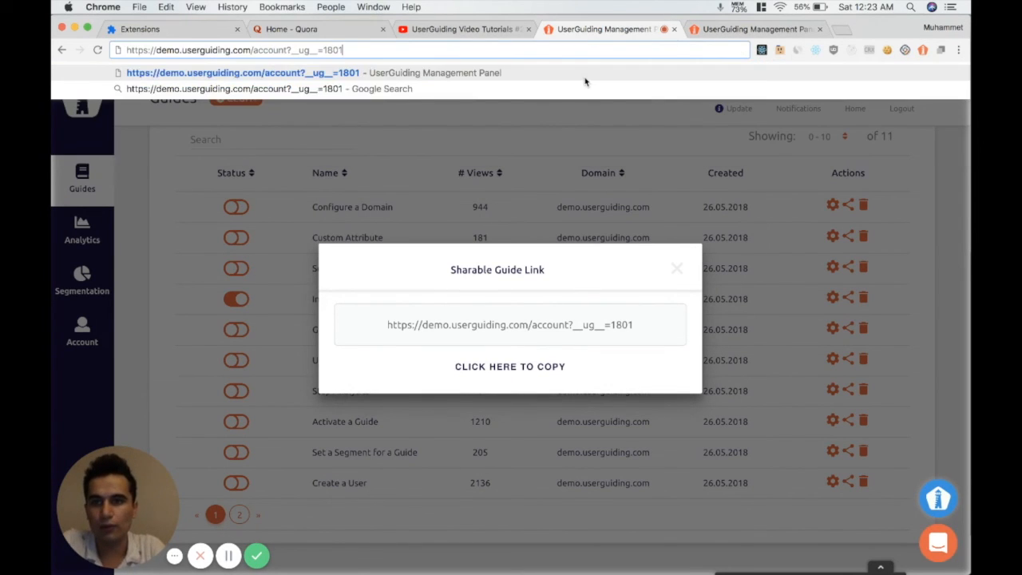
{"action": "key", "text": "Return"}
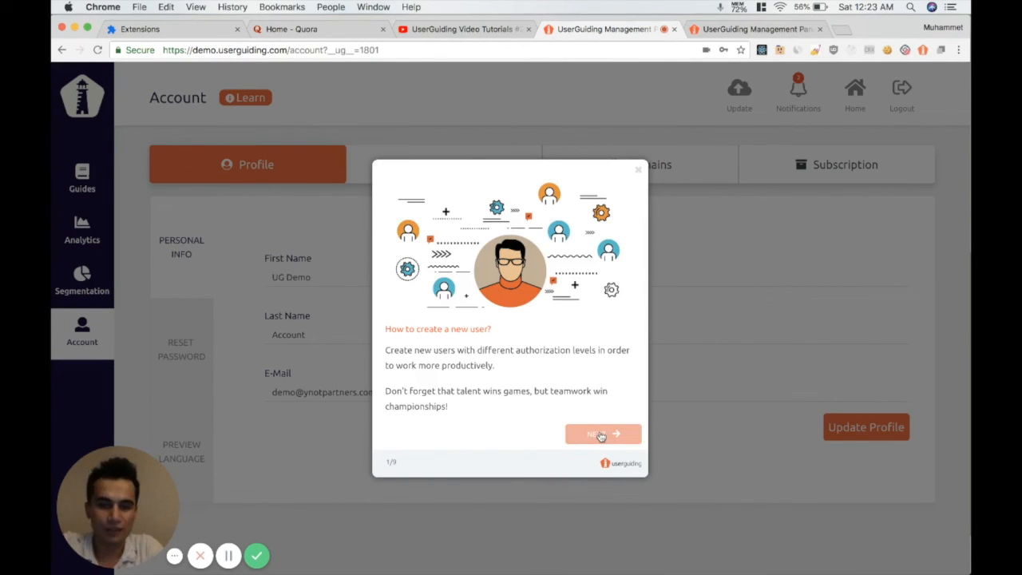
{"action": "left_click", "coordinate": [389, 51]}
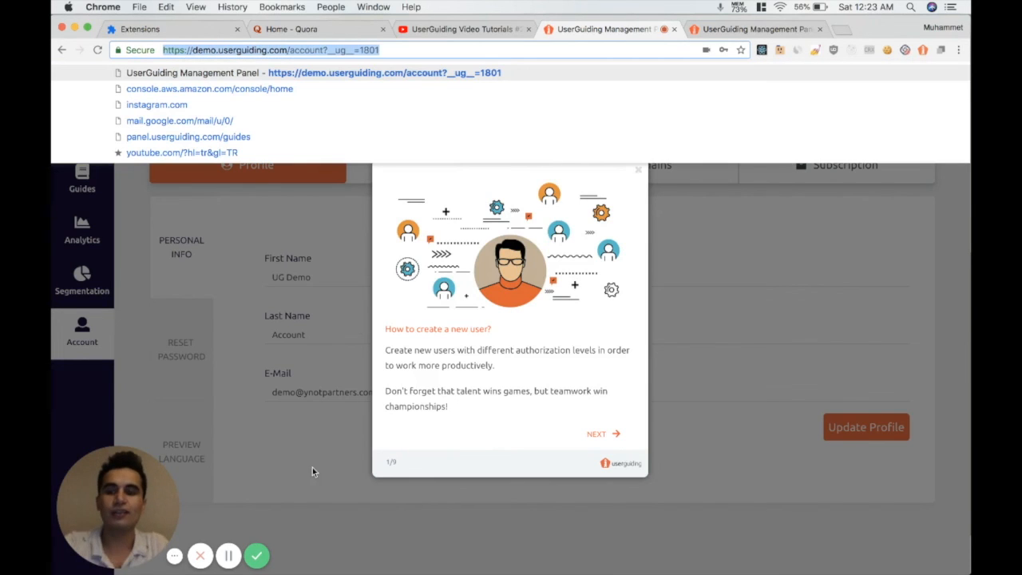
{"action": "left_click", "coordinate": [441, 345]}
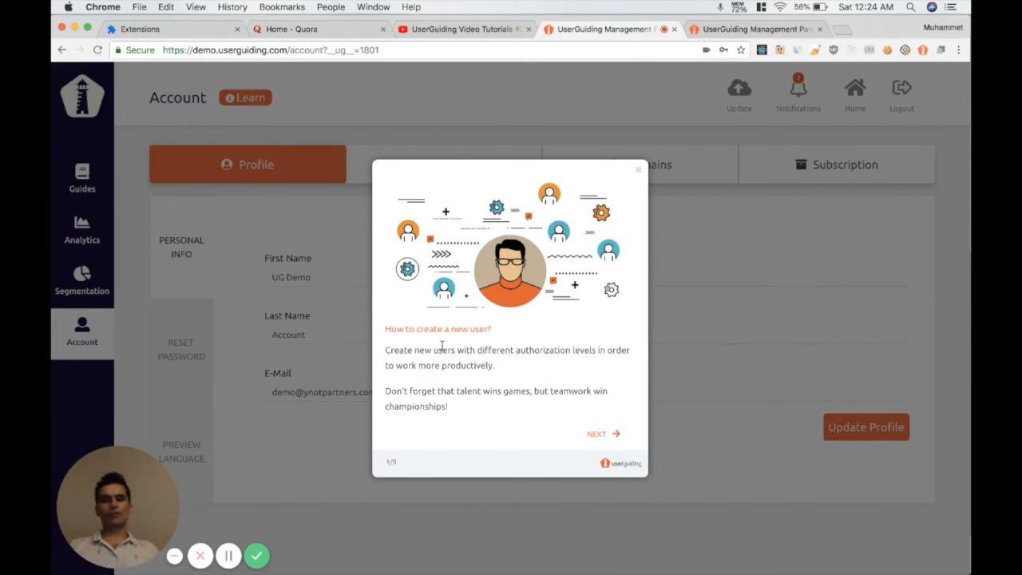